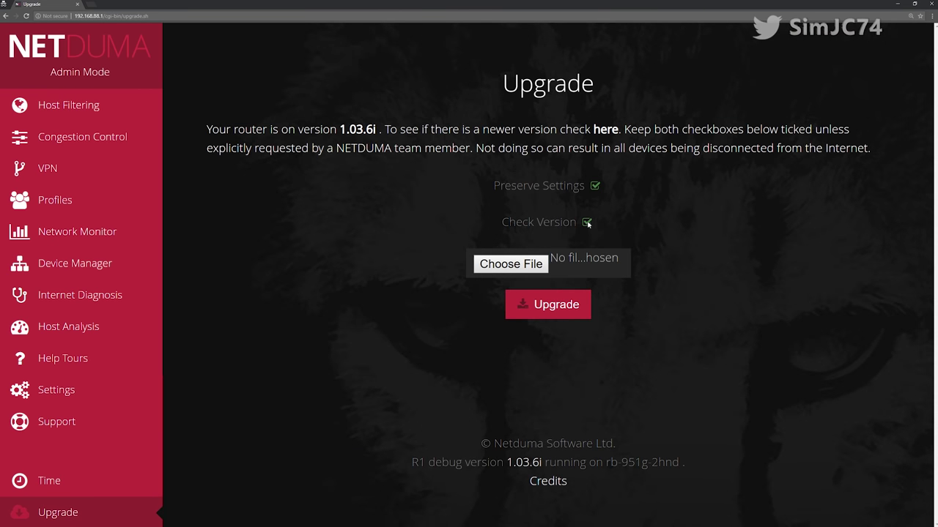
- Flash the dumaos-2.1.1.1.sig firmware with Check Version turned off, keeping settings
click(587, 224)
click(520, 269)
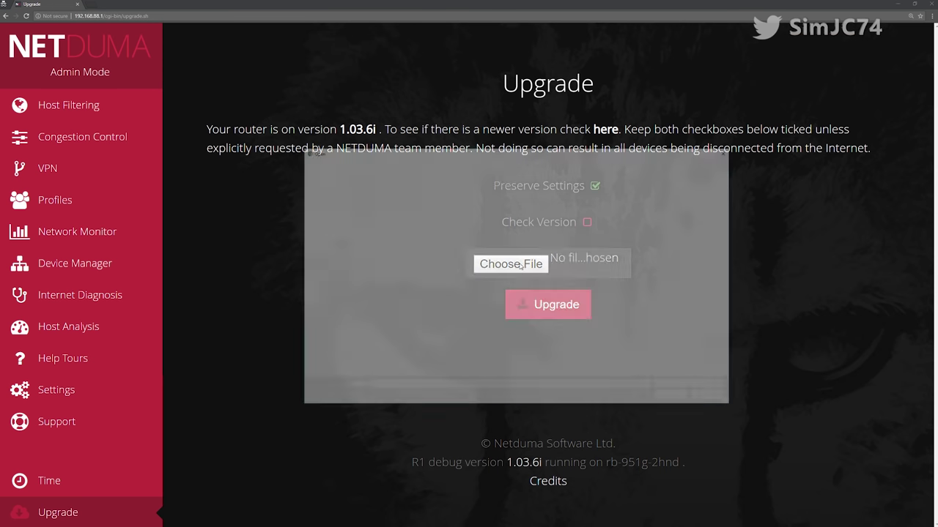
click(408, 205)
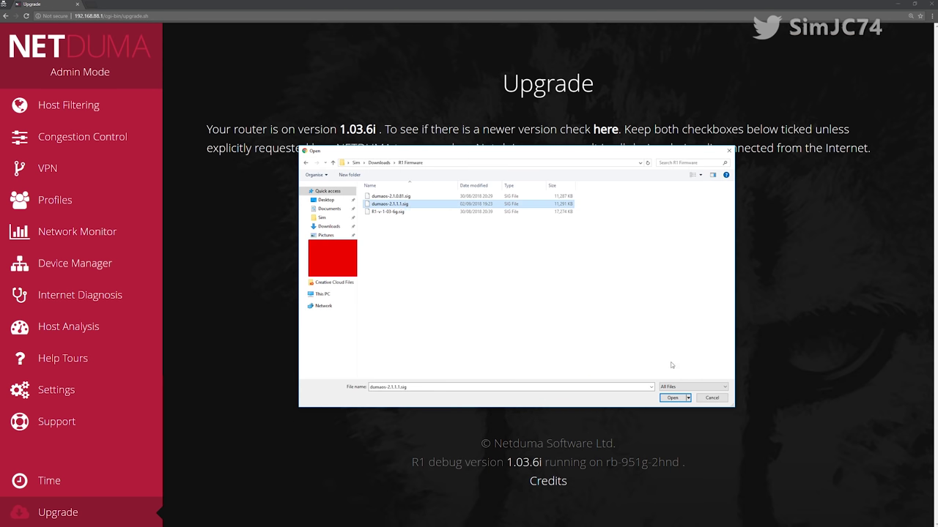
click(673, 397)
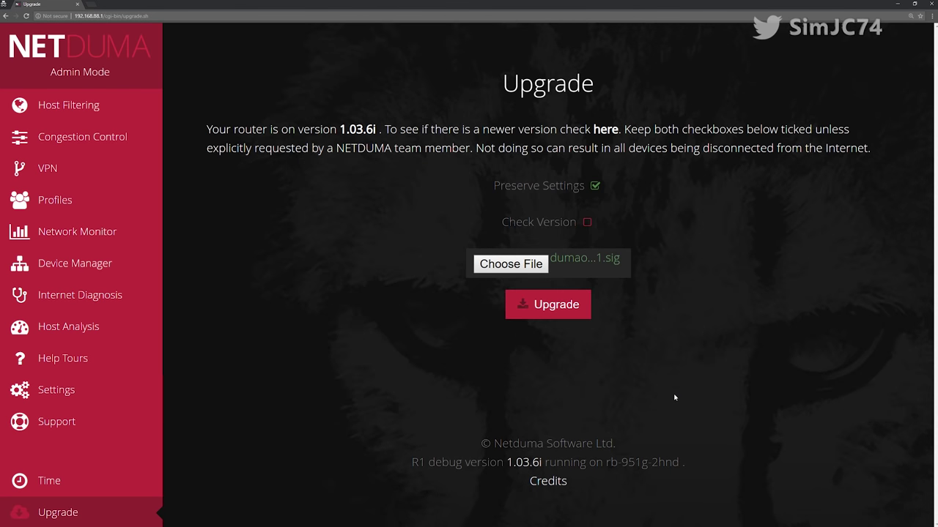
click(559, 311)
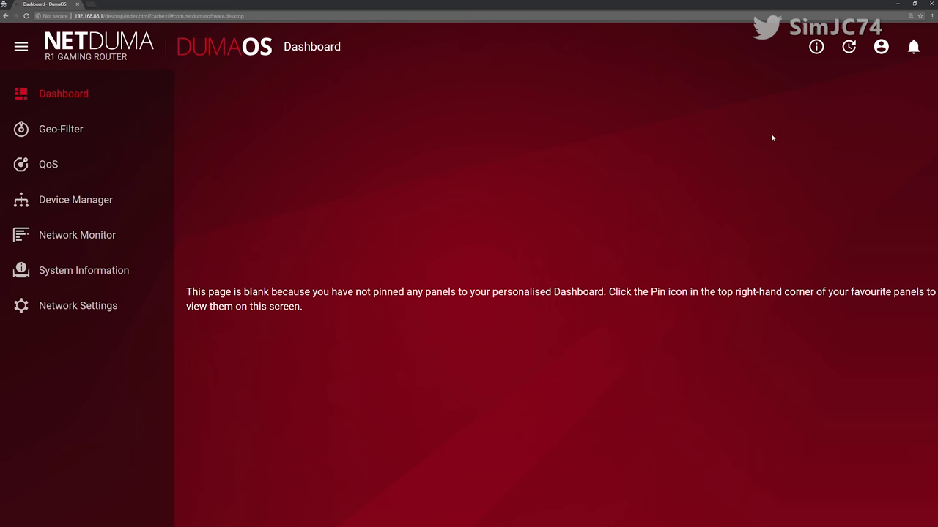
click(816, 50)
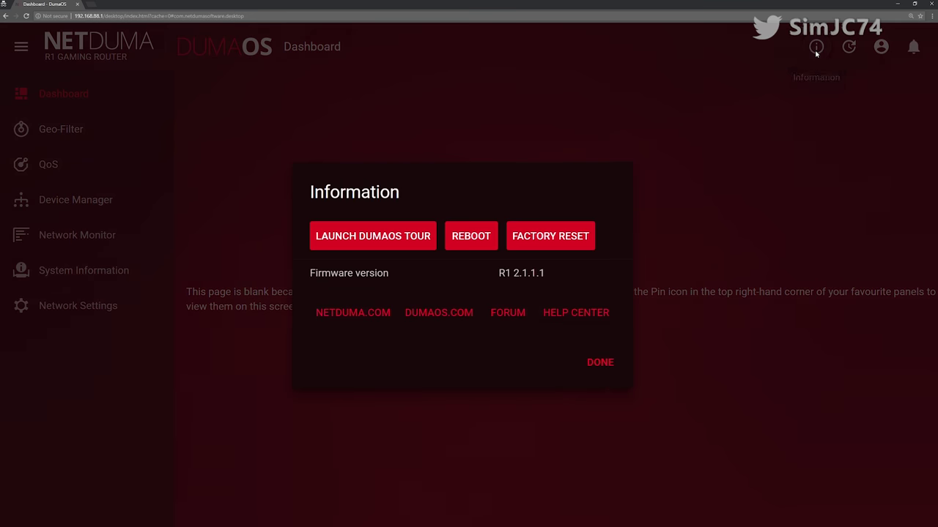
click(608, 364)
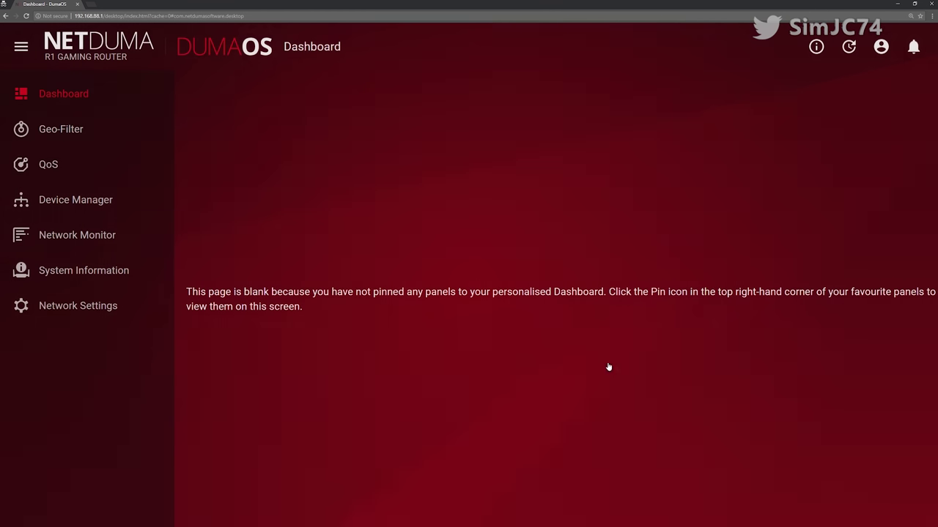
click(850, 49)
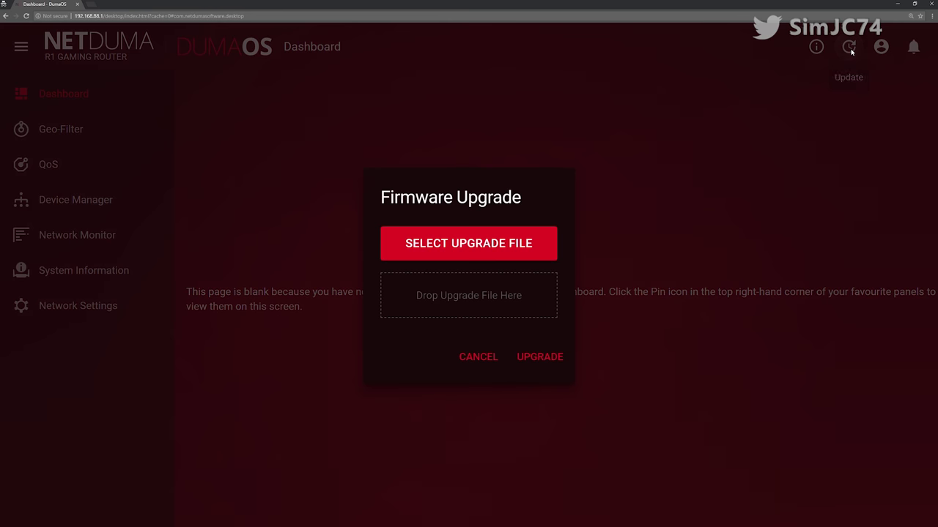
click(478, 358)
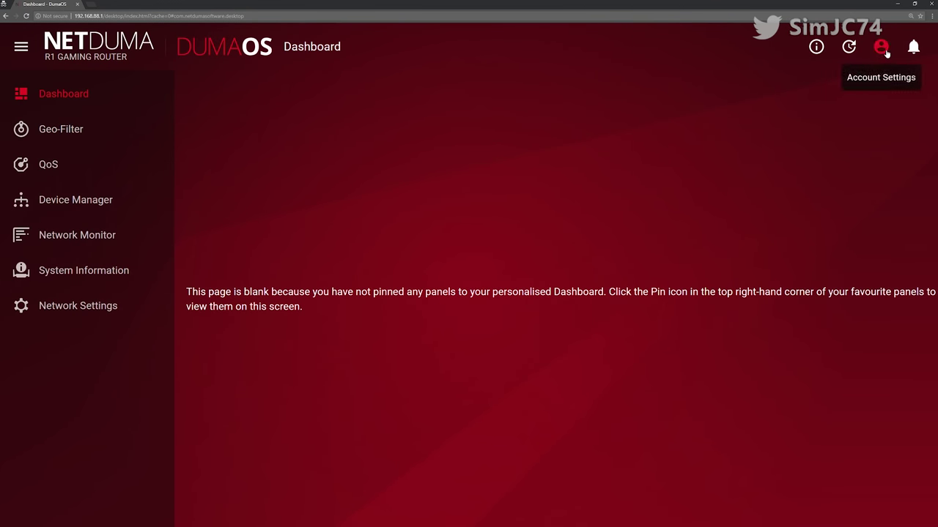
click(884, 48)
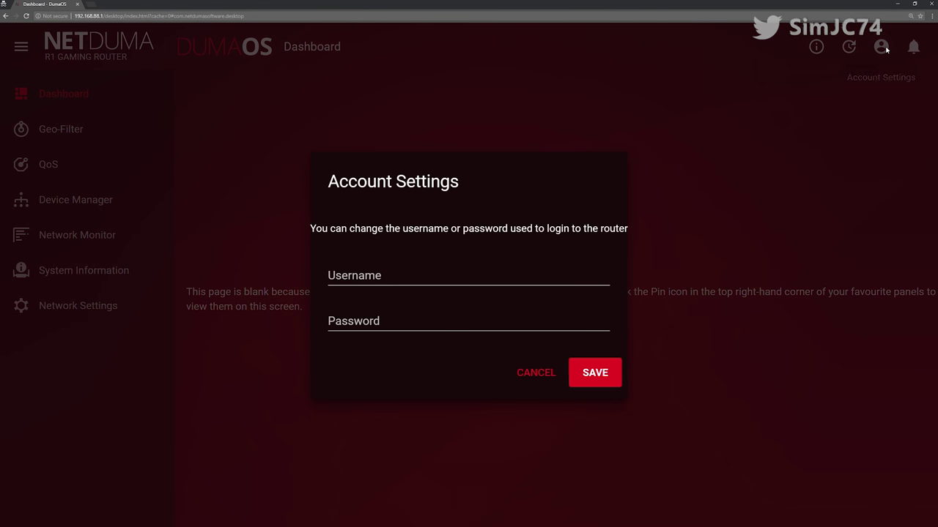
click(541, 378)
click(919, 56)
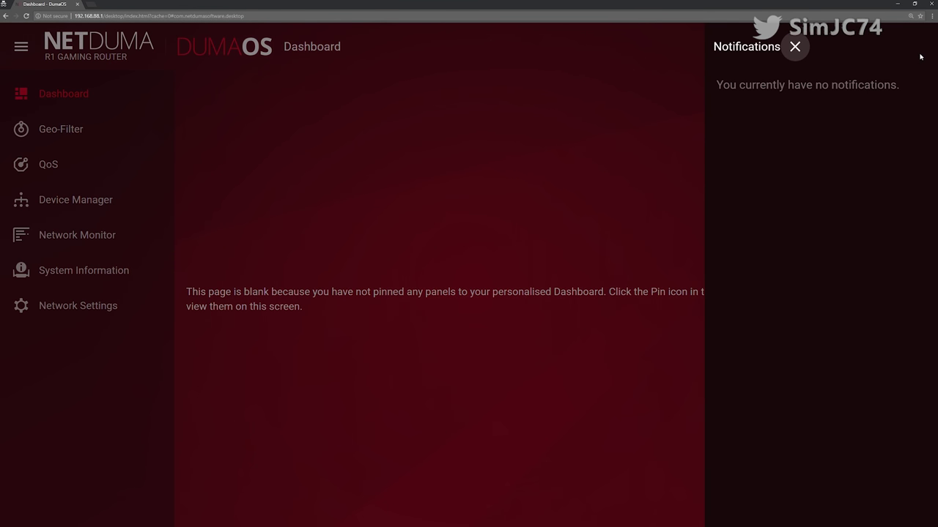
click(795, 47)
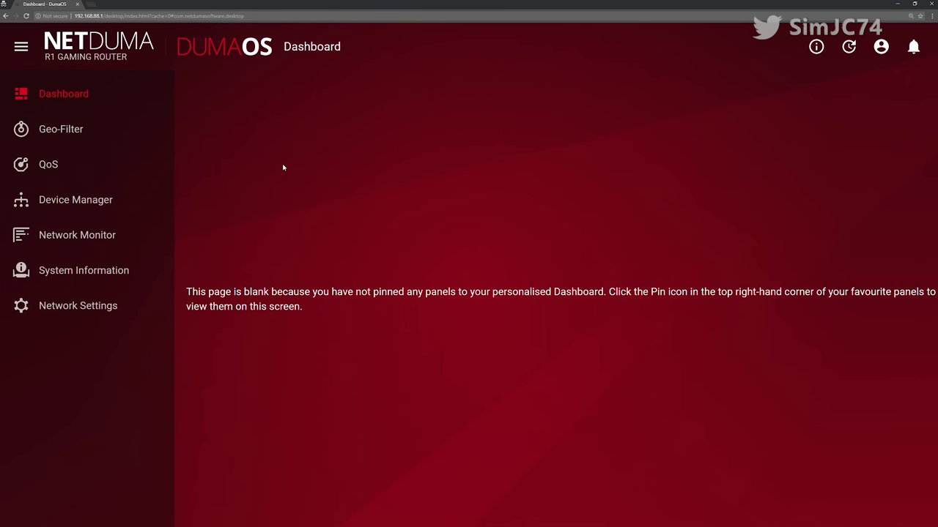
- Go from System Information to the QoS page, showing 1000 Mbps download and upload bandwidth
click(76, 271)
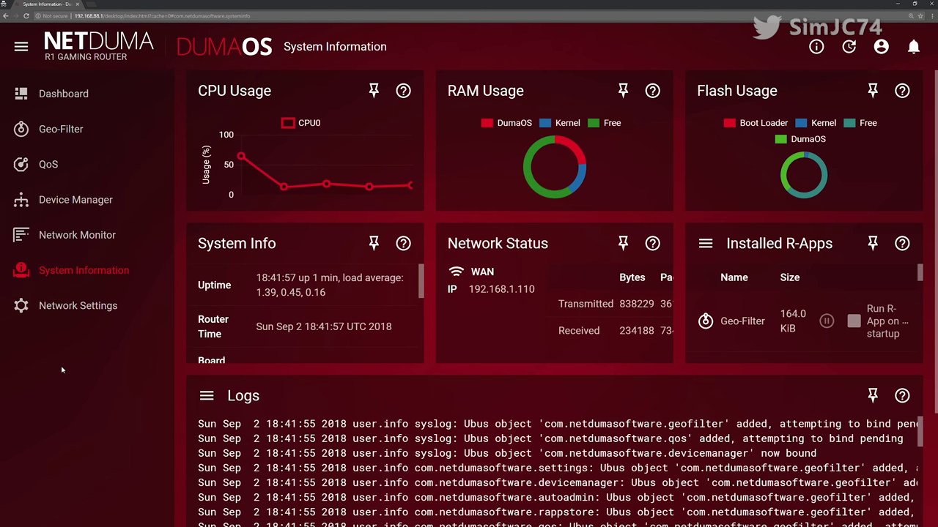
click(43, 164)
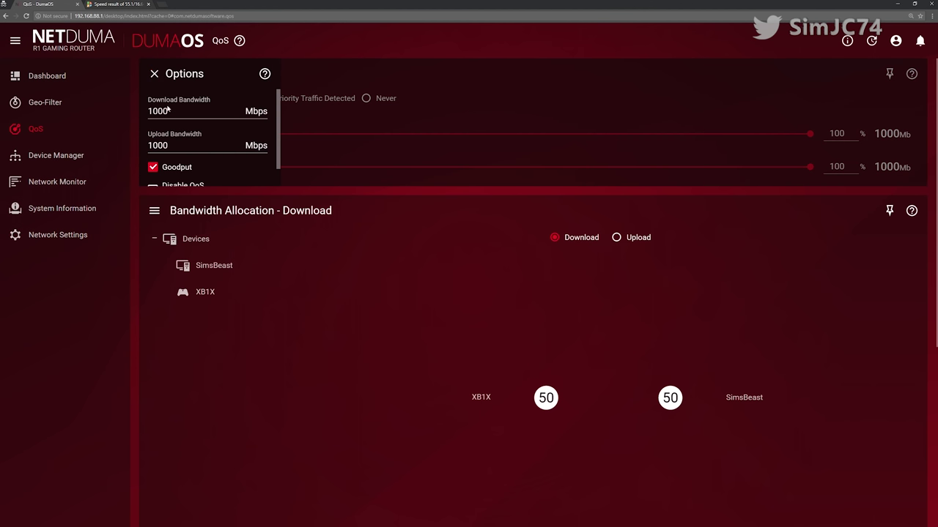
- Set QoS bandwidth to 55 Mbps download and 16.5 Mbps upload
drag(176, 112, 134, 112)
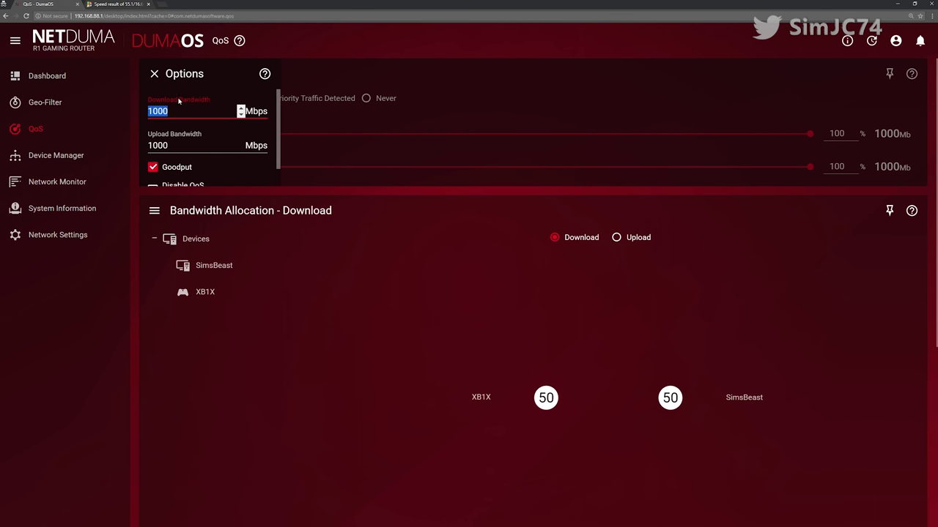
text(55)
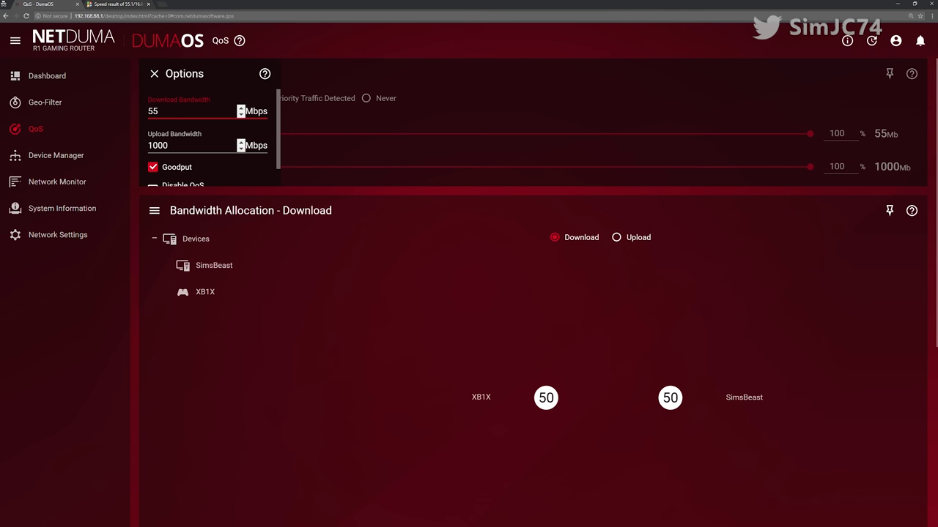
key(Tab)
text(16.5)
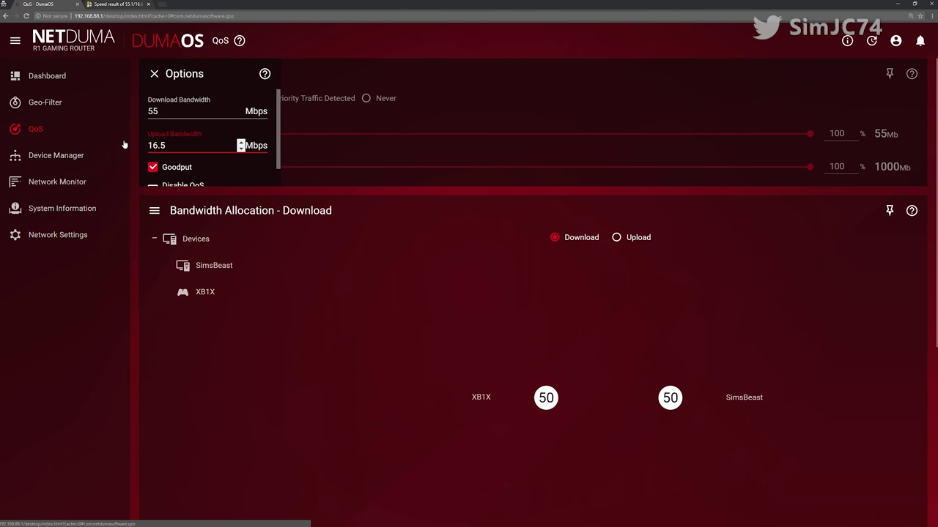
click(295, 146)
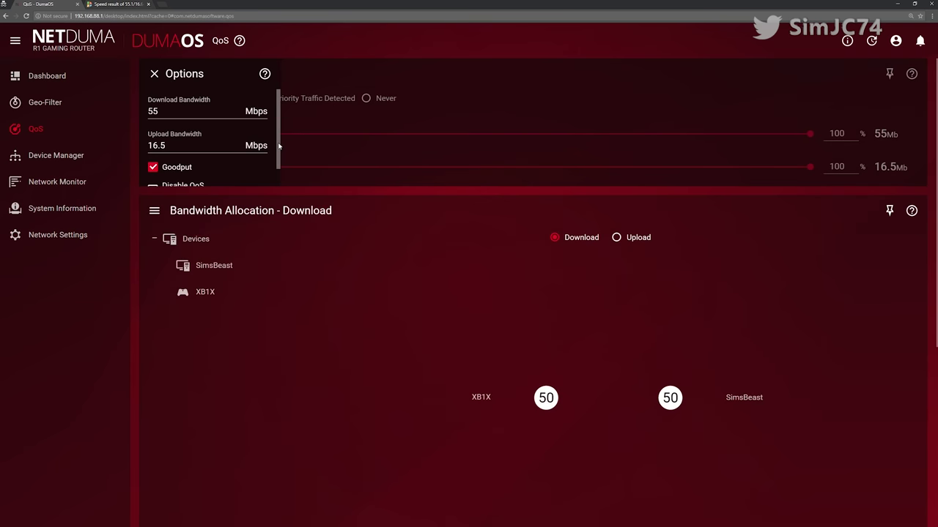
scroll(279, 154, down, 1)
scroll(279, 161, up, 1)
click(154, 74)
- Lower the Anti-Bufferbloat download and upload limits to 70%
drag(811, 136, 612, 136)
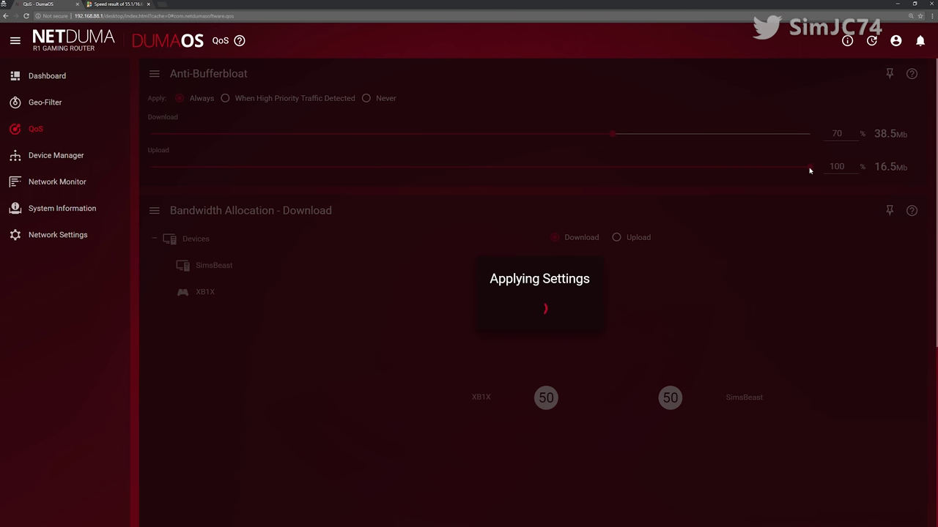
click(659, 381)
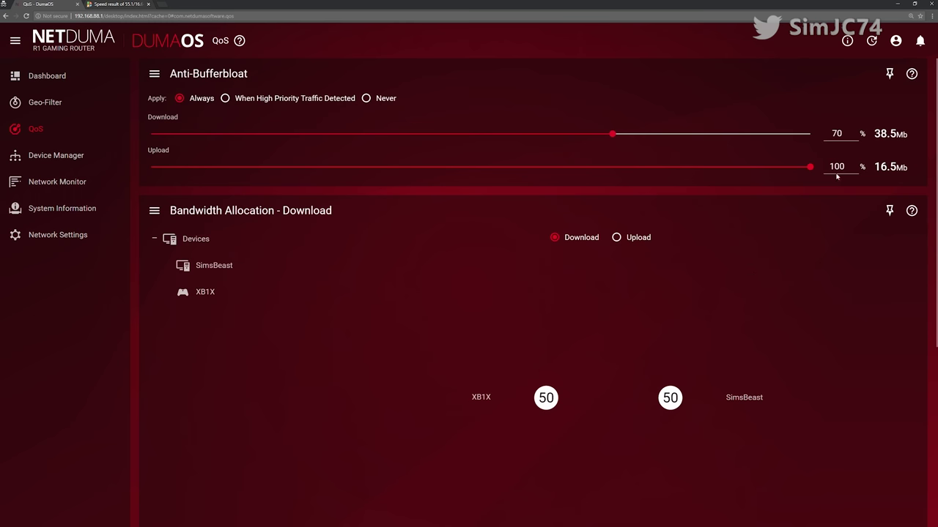
drag(810, 167, 613, 167)
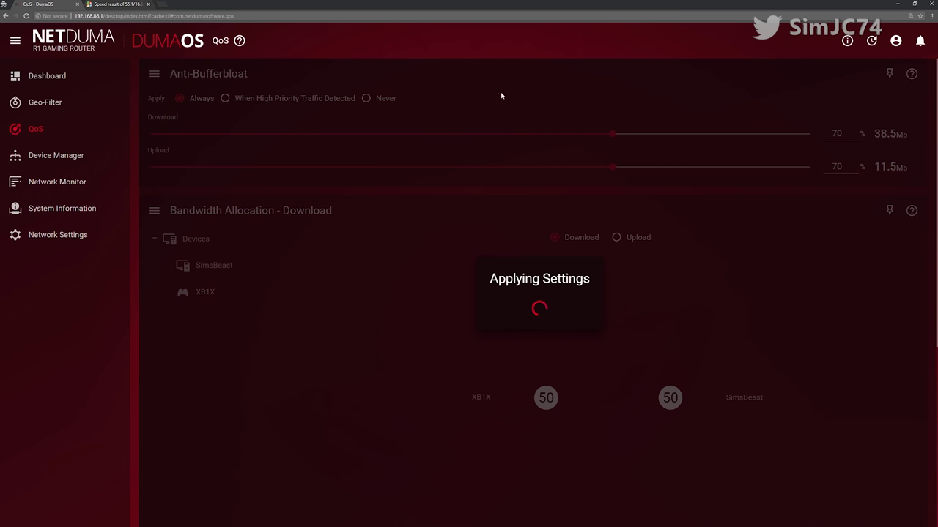
click(164, 6)
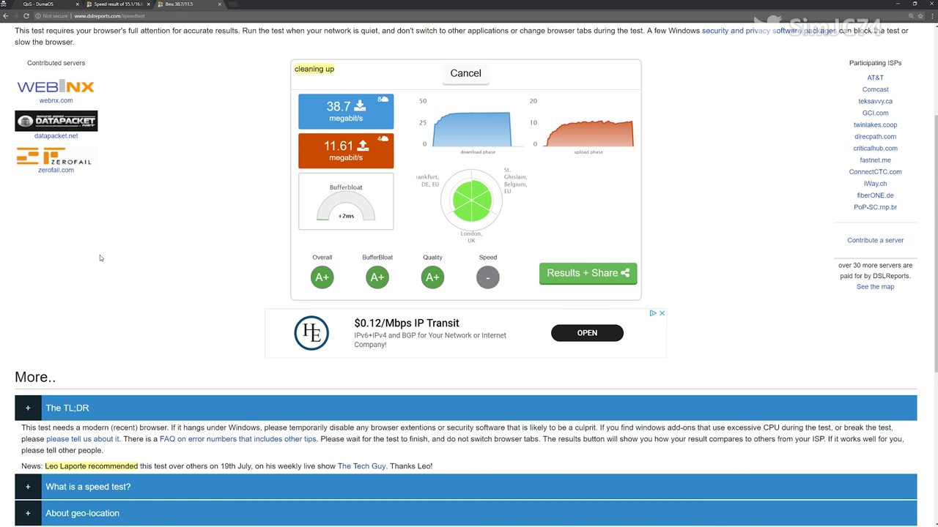
- Open the full results of the 38.7/11.61 Mbps A+ speed test and scroll through them
click(591, 275)
scroll(552, 309, down, 3)
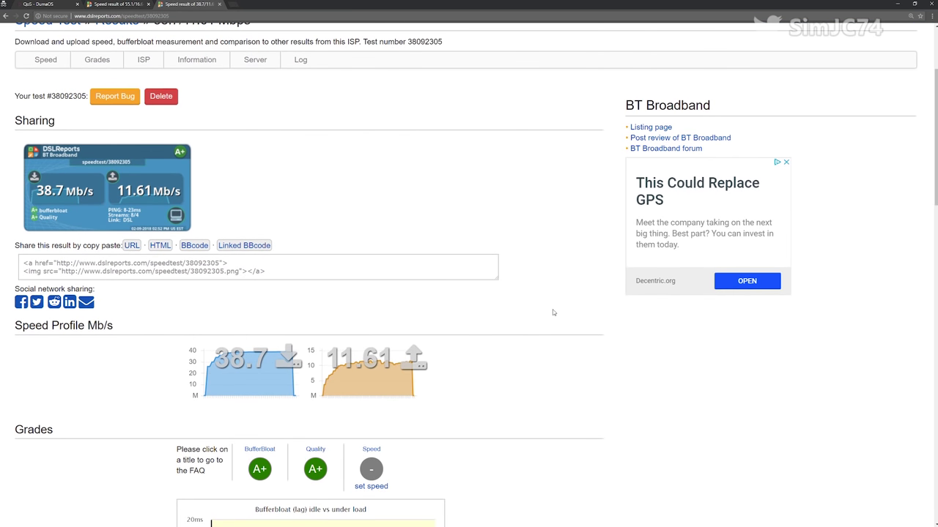
scroll(553, 309, up, 1)
scroll(553, 310, down, 3)
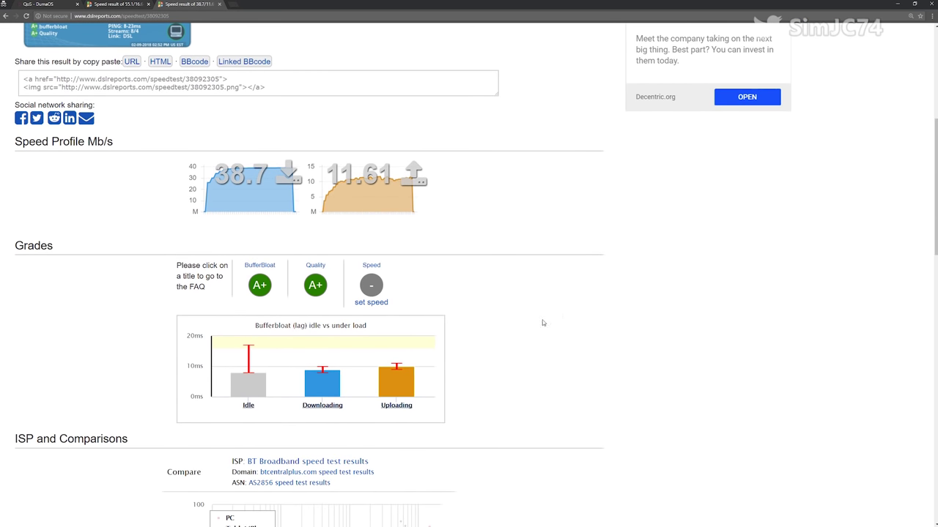
mouse_move(323, 368)
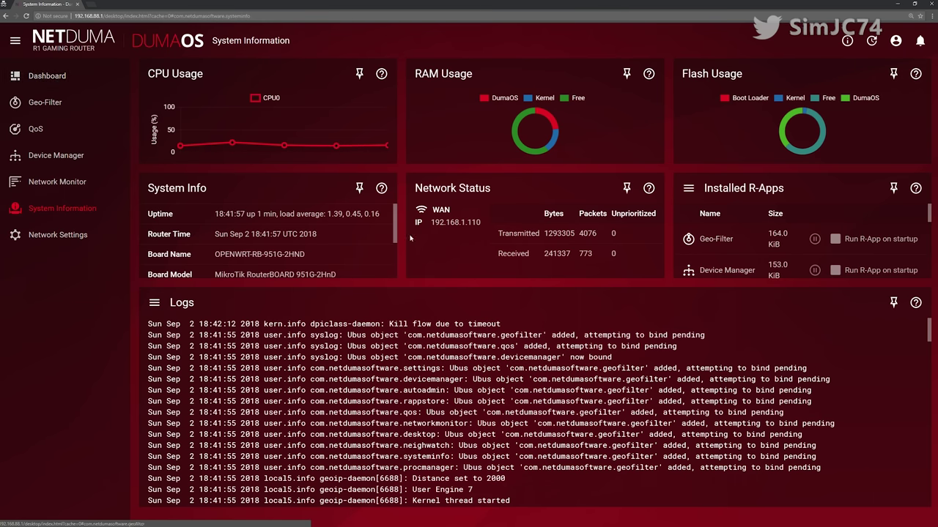
drag(396, 223, 395, 265)
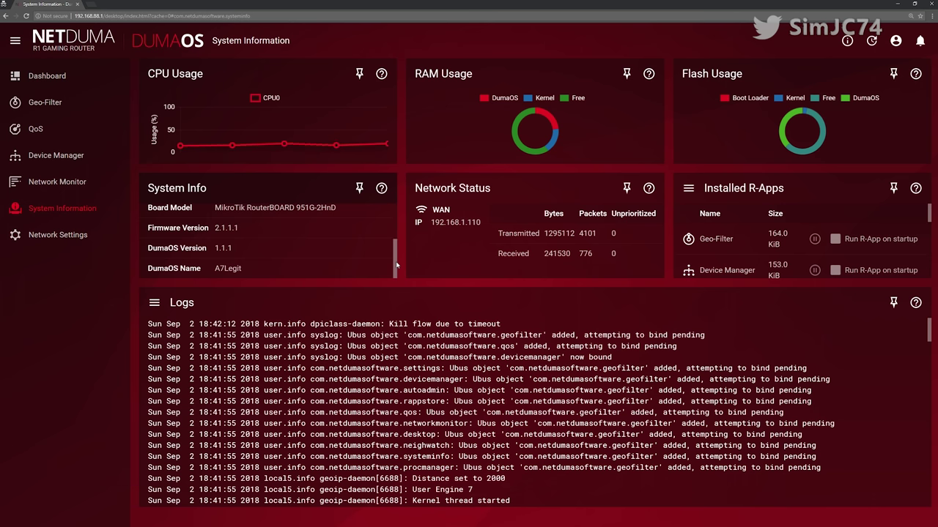
double_click(228, 268)
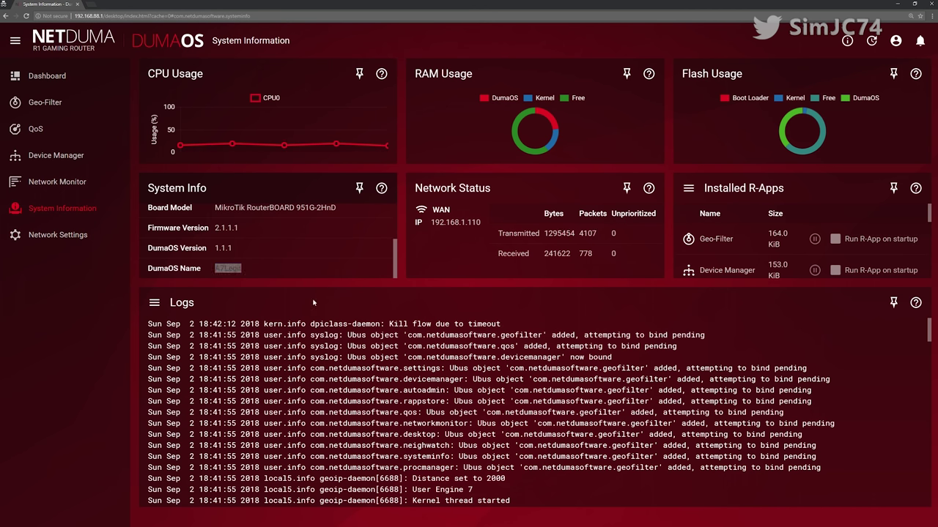
scroll(396, 262, up, 2)
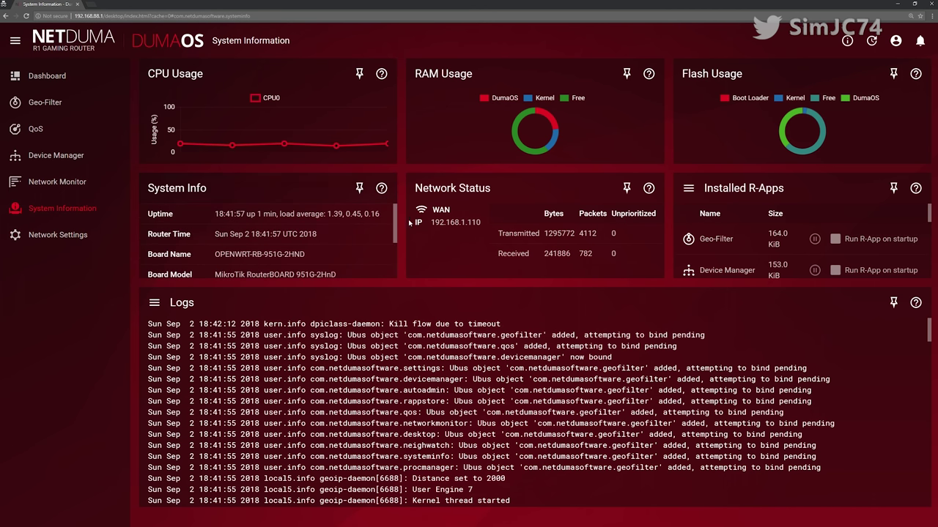
- In Network Settings, hide the WiFi network name and save the wireless settings
click(52, 236)
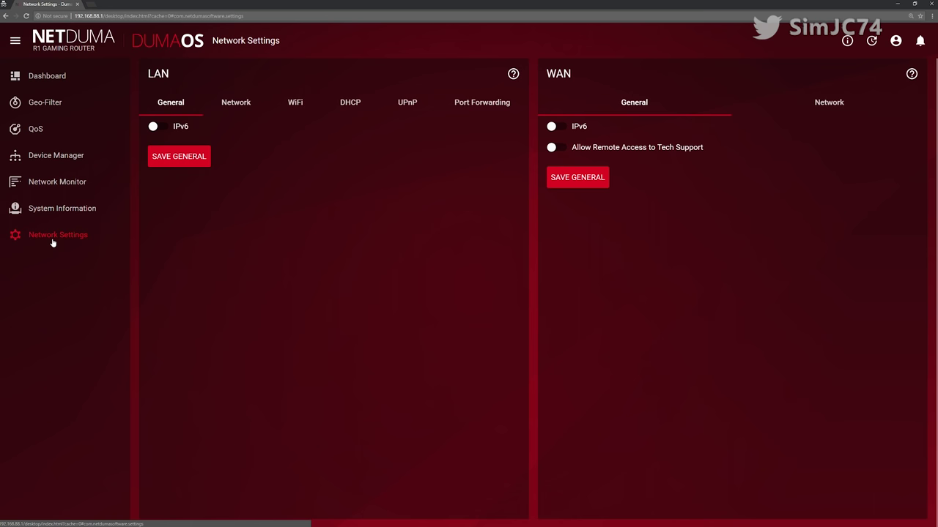
click(231, 105)
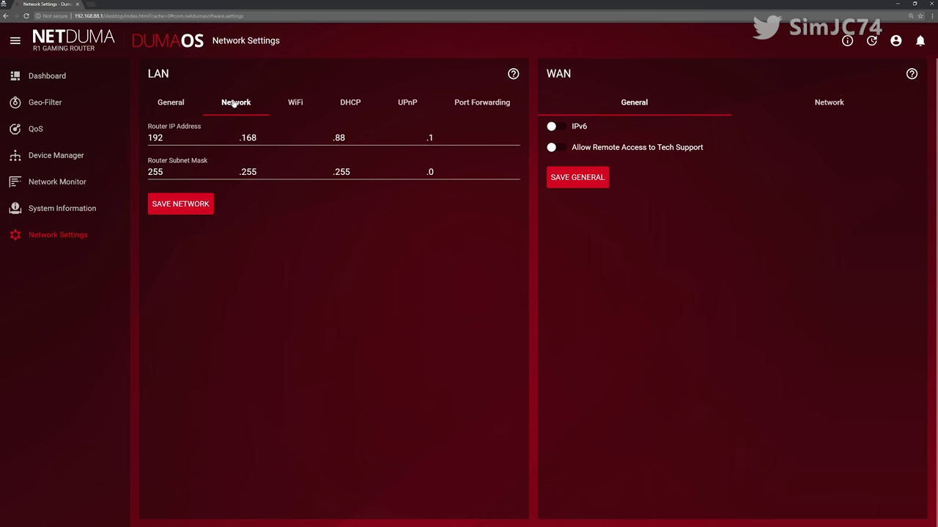
click(294, 105)
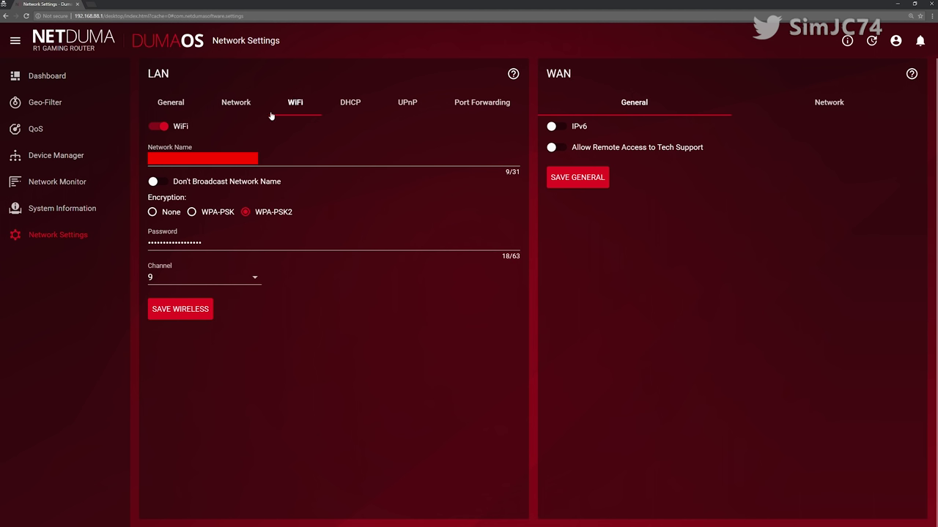
click(153, 180)
click(185, 311)
- Enable and save UPnP, then view the port forwarding rules for ports 3076 and 3074-3075
click(357, 103)
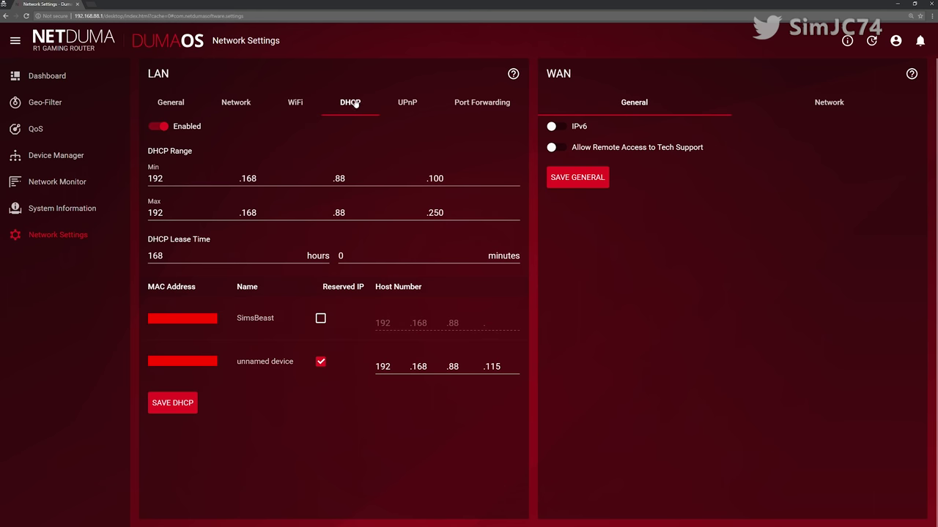
click(406, 104)
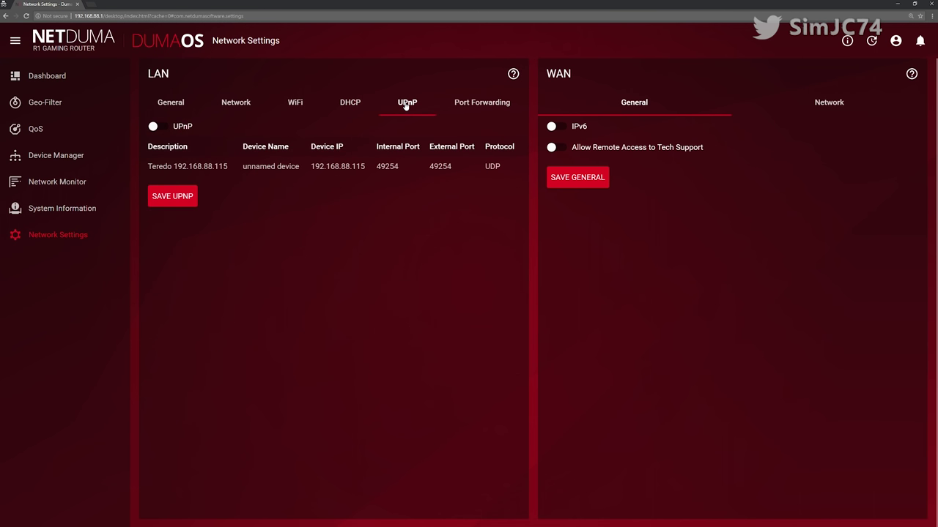
click(154, 127)
click(162, 197)
click(462, 104)
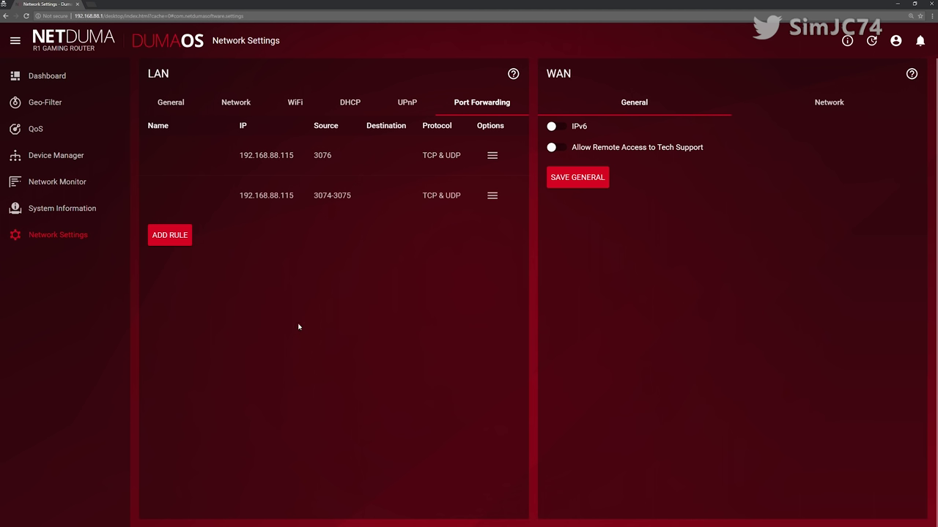
- Open and close both port forwarding rules' Edit/Delete menus without changes, then go to Geo-Filter
click(493, 156)
click(401, 159)
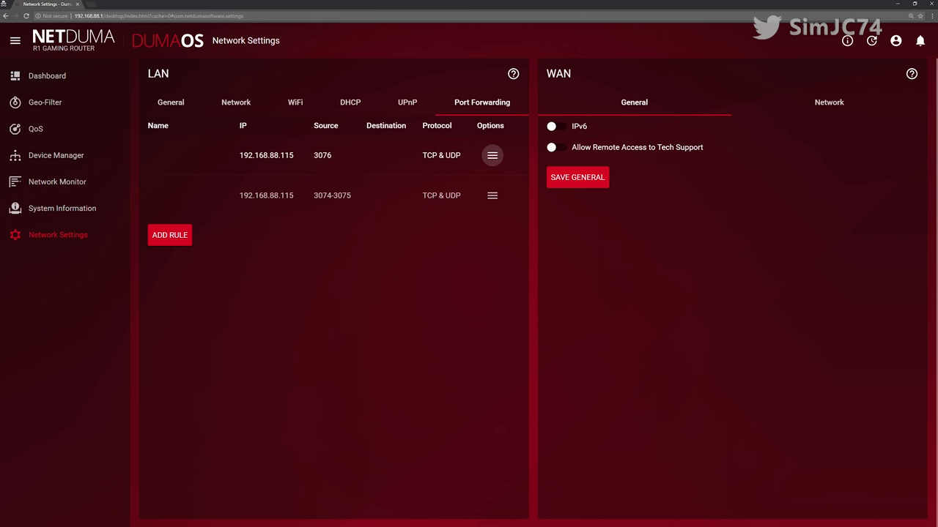
drag(159, 154, 262, 159)
click(304, 162)
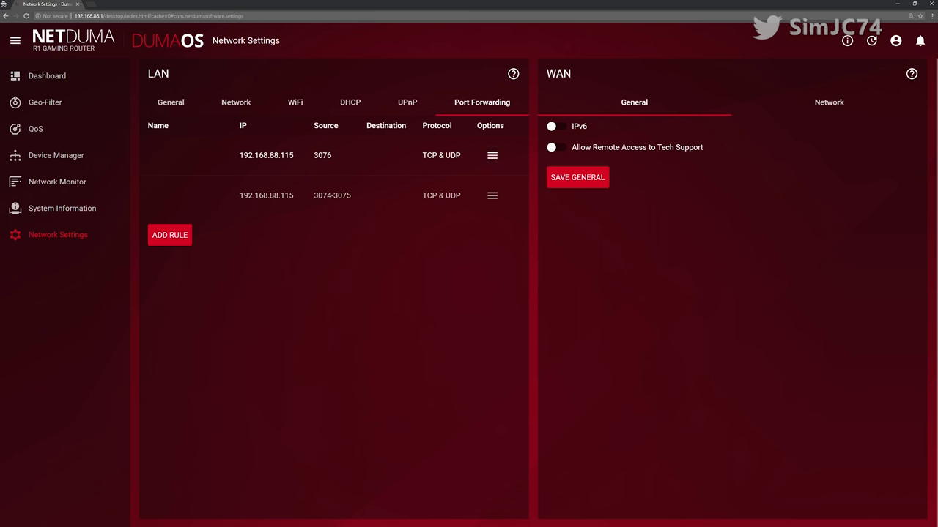
click(495, 156)
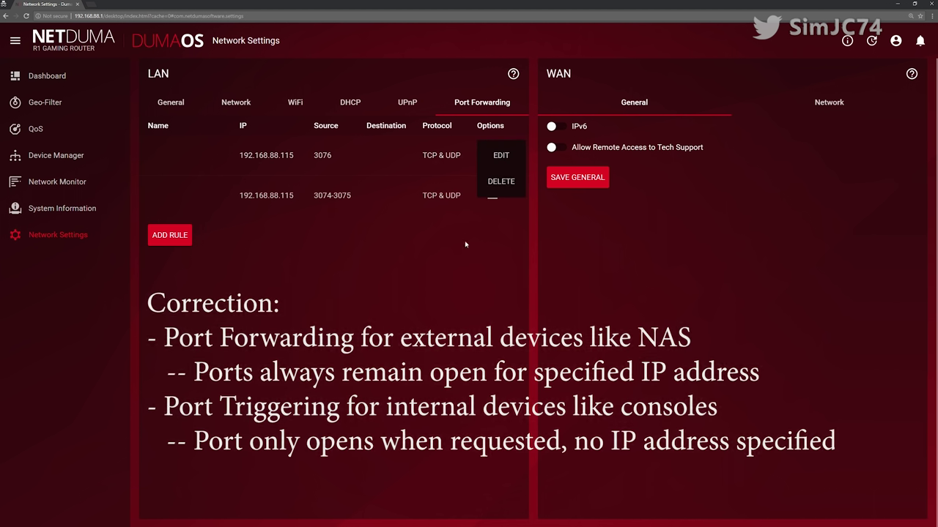
click(492, 196)
click(492, 196)
click(492, 196)
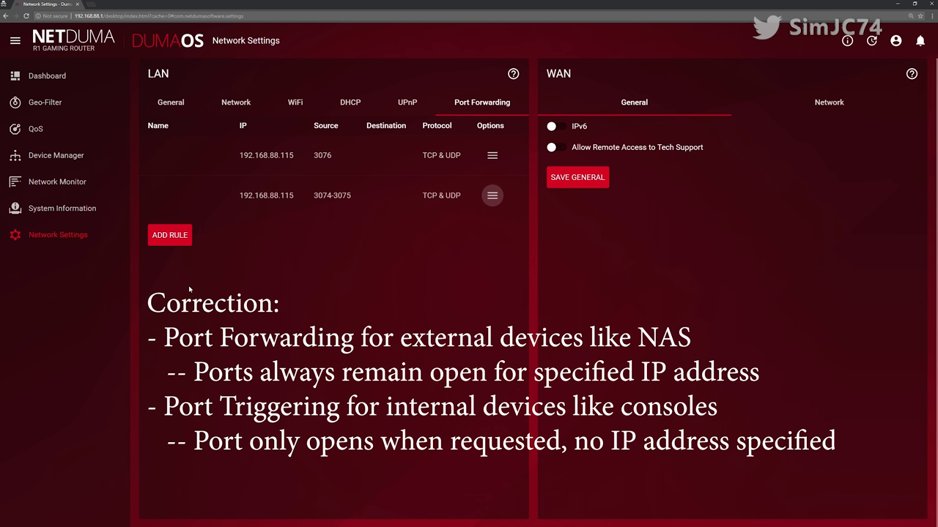
click(37, 104)
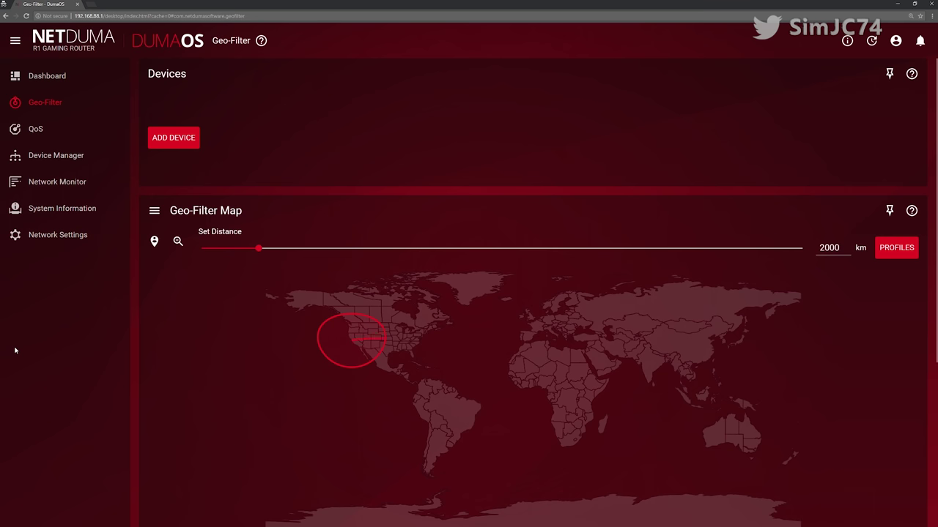
- Set the Geo-Filter home location to the UK with a 1048 km range
click(155, 242)
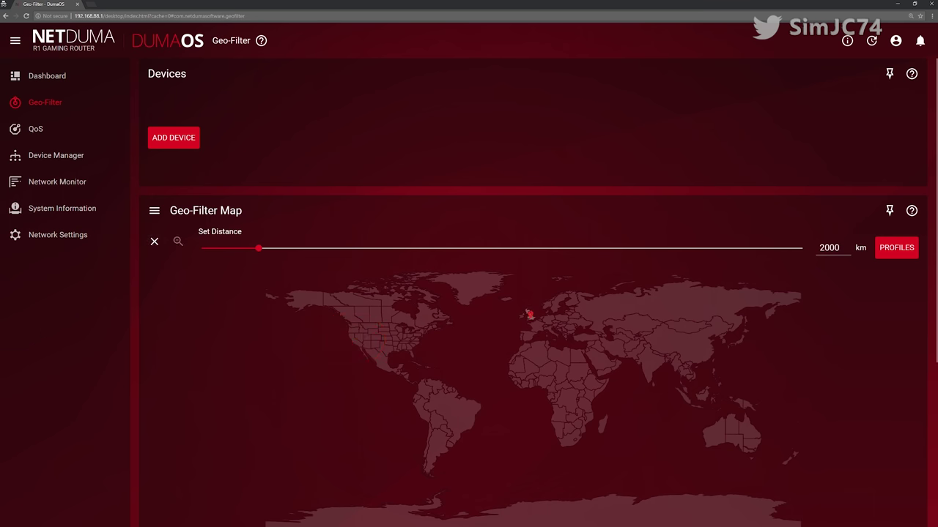
click(528, 316)
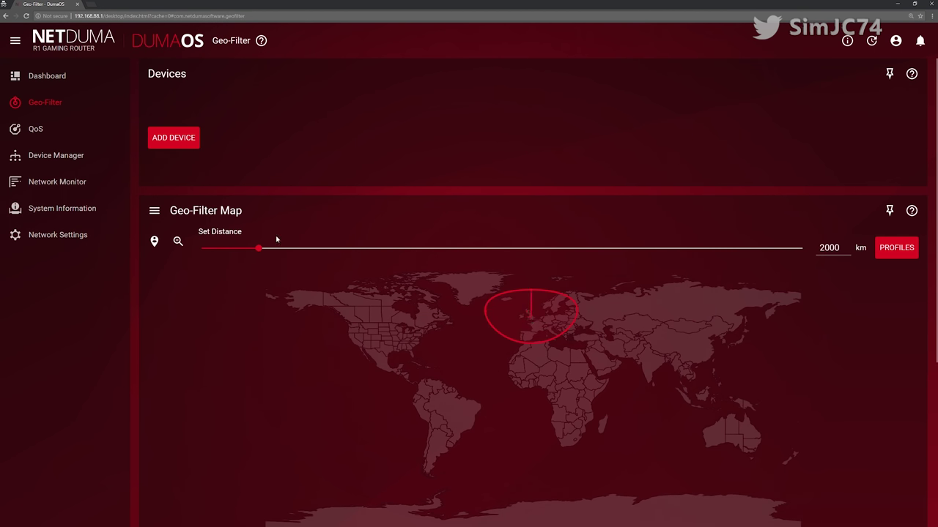
drag(262, 250, 232, 252)
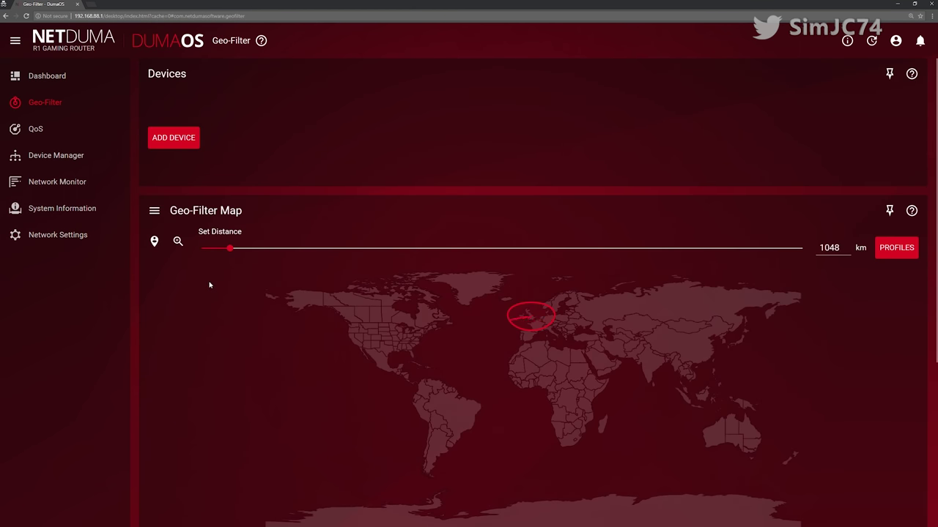
- Open and cancel Add Device, then move on to the QoS page
click(177, 143)
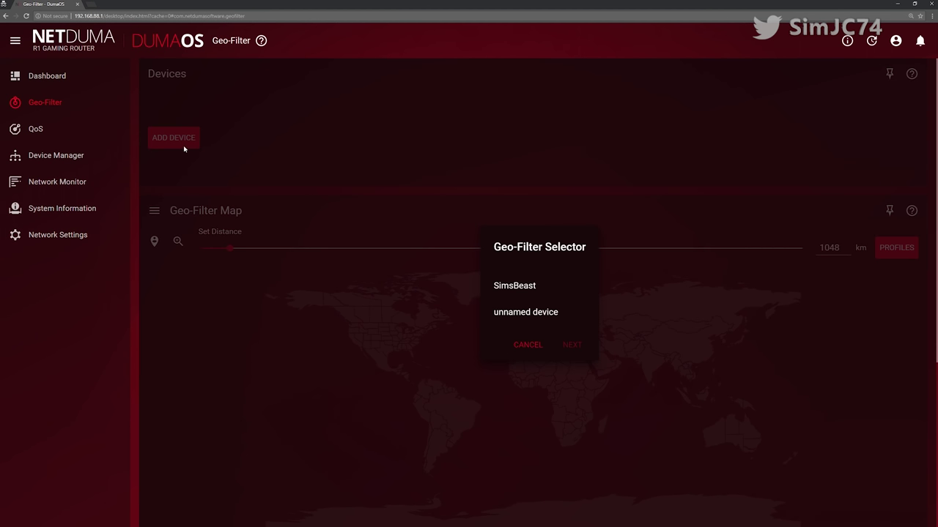
click(524, 345)
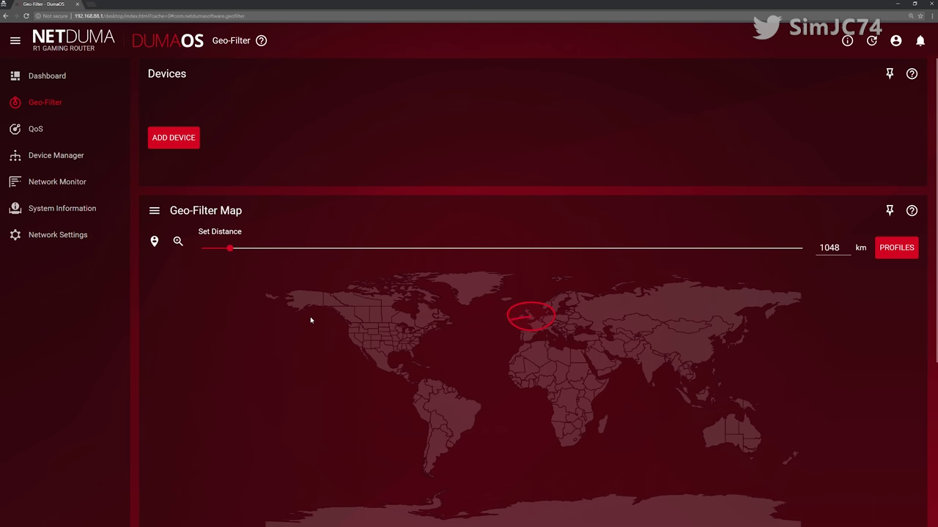
scroll(248, 348, down, 2)
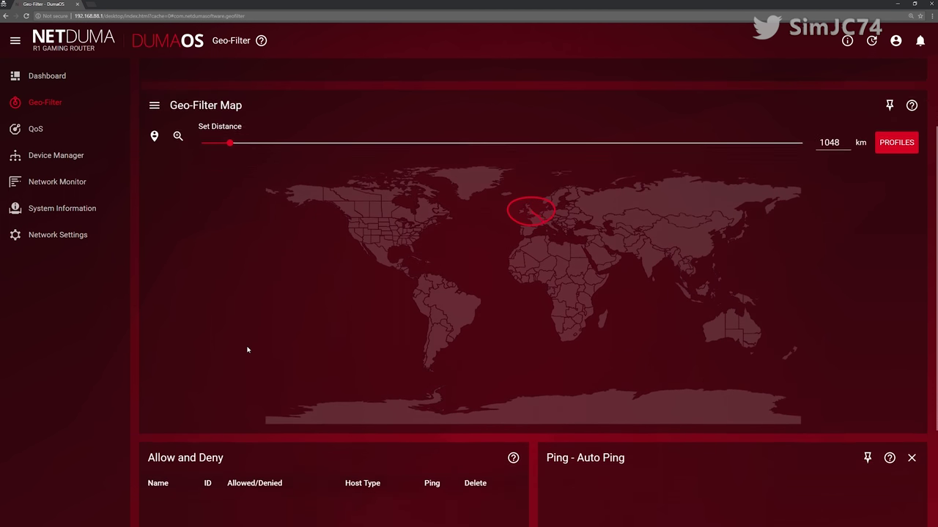
scroll(246, 350, down, 2)
scroll(249, 344, up, 3)
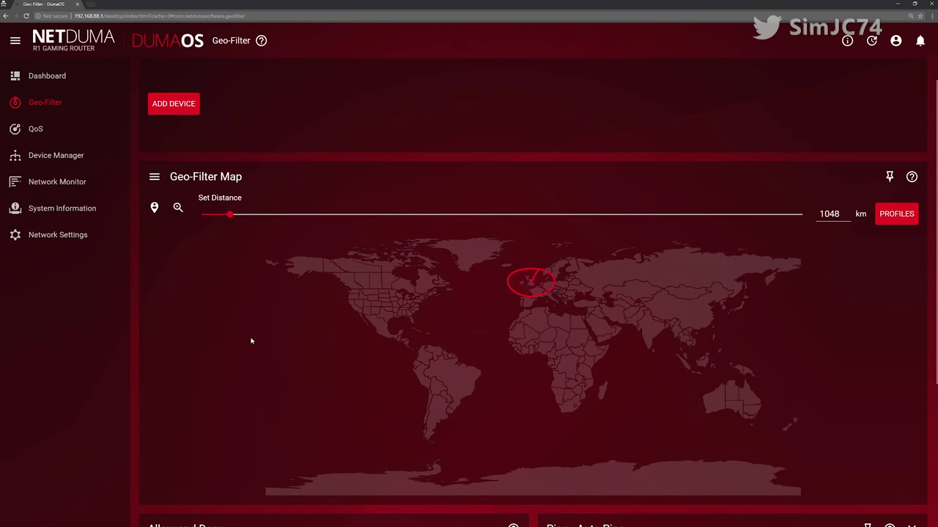
click(52, 130)
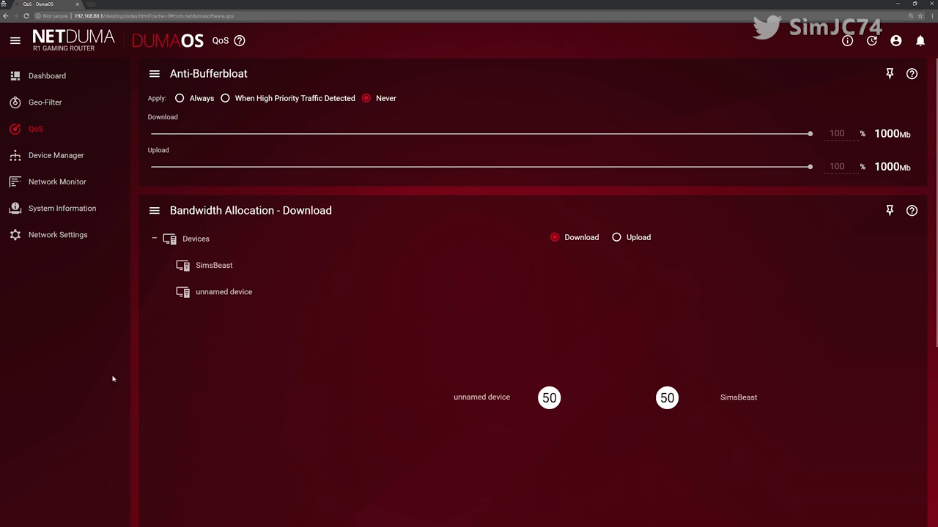
- View the unnamed device's download bandwidth panel, then the device map and Network Monitor
click(230, 295)
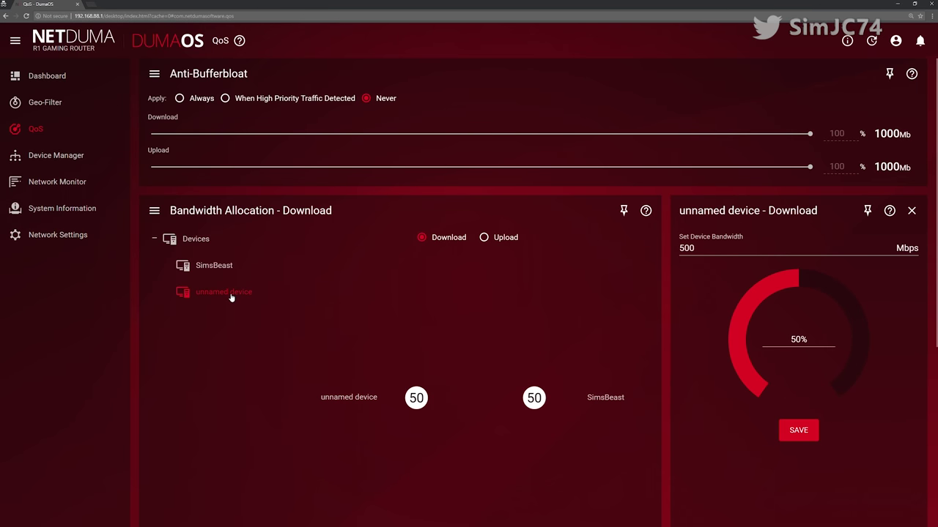
click(913, 213)
scroll(329, 366, down, 3)
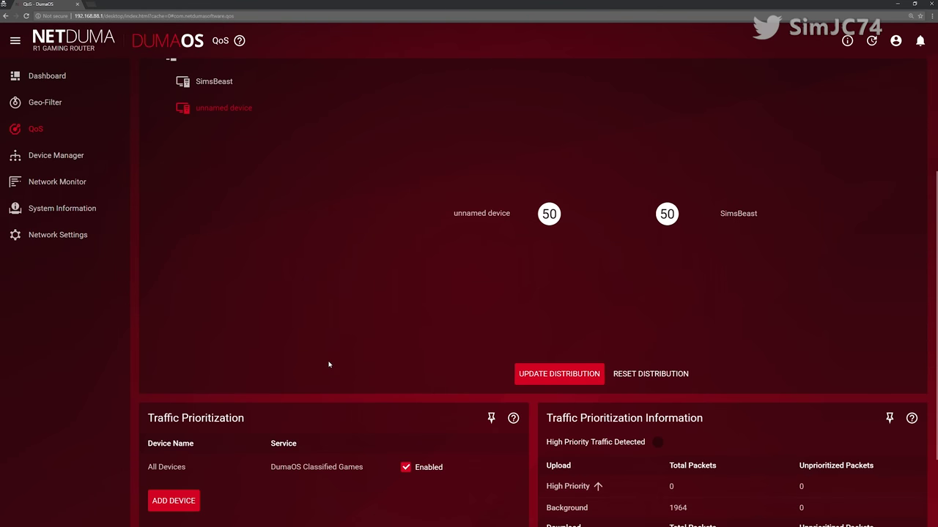
scroll(329, 364, down, 2)
scroll(328, 359, down, 1)
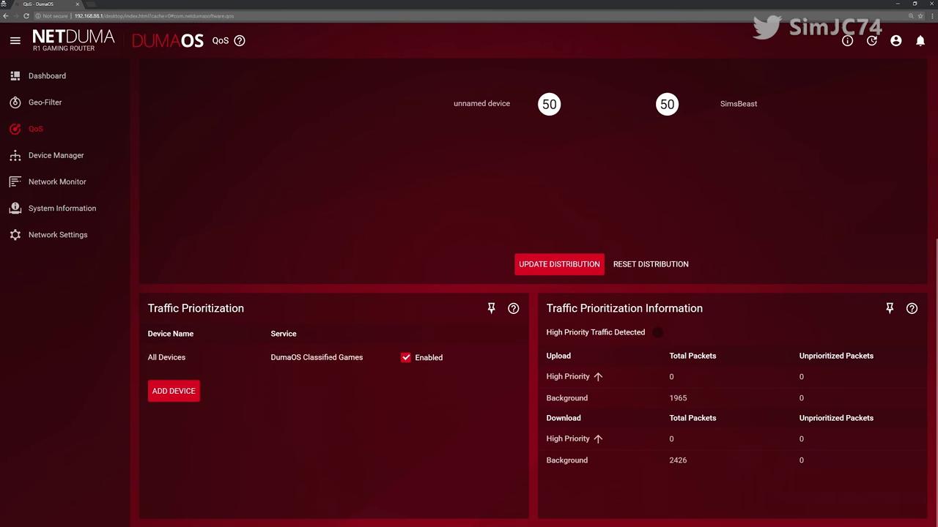
scroll(256, 412, up, 5)
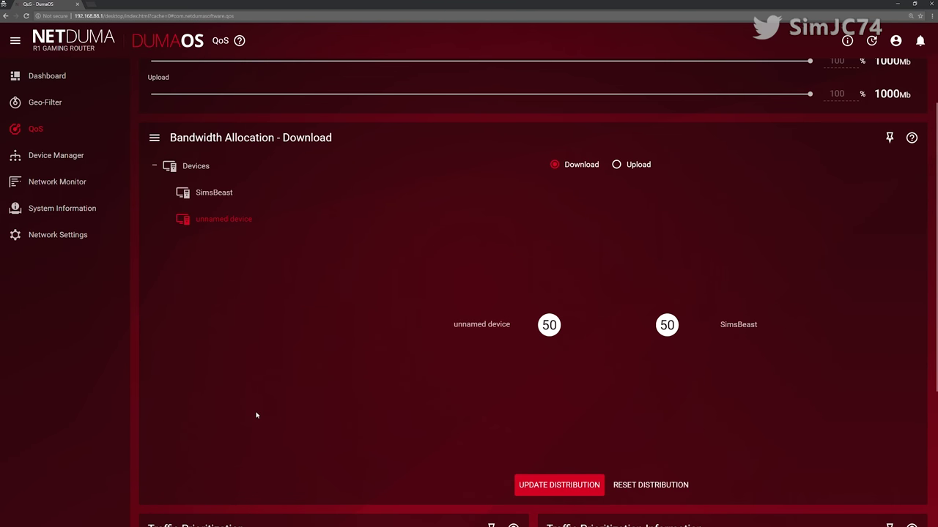
click(34, 154)
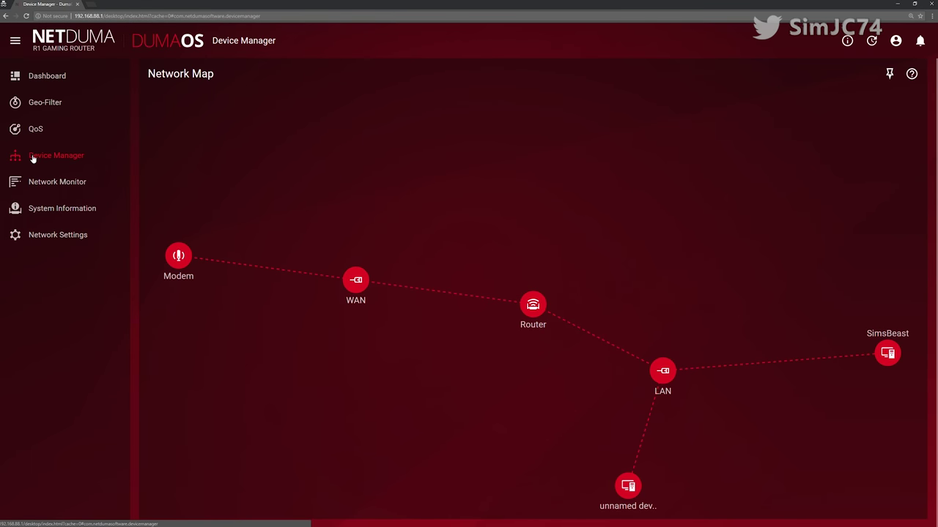
click(42, 182)
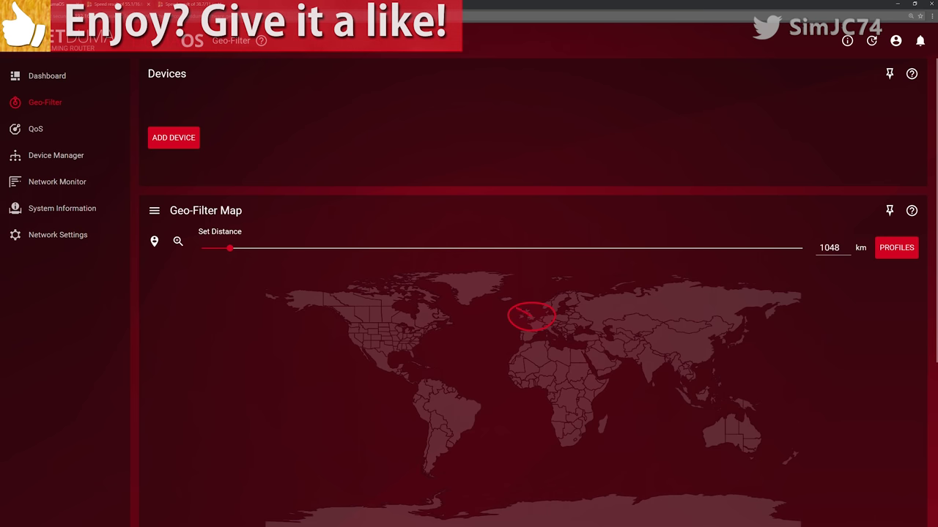
- Add the XB1X console to the Geo-Filter device list
click(189, 140)
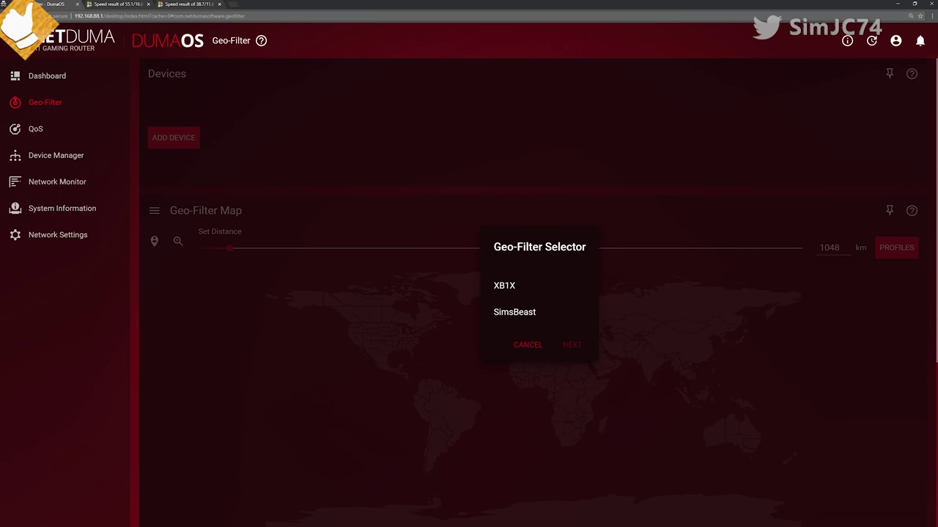
click(582, 347)
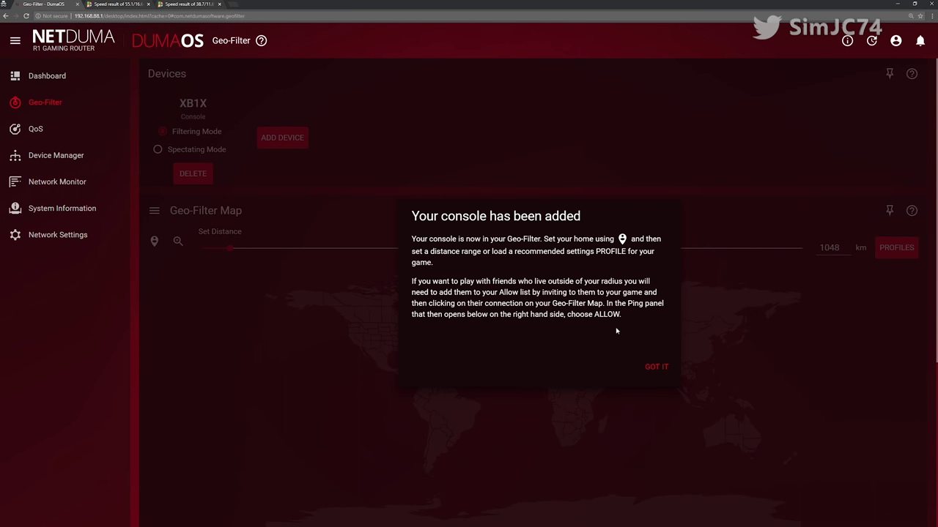
click(655, 369)
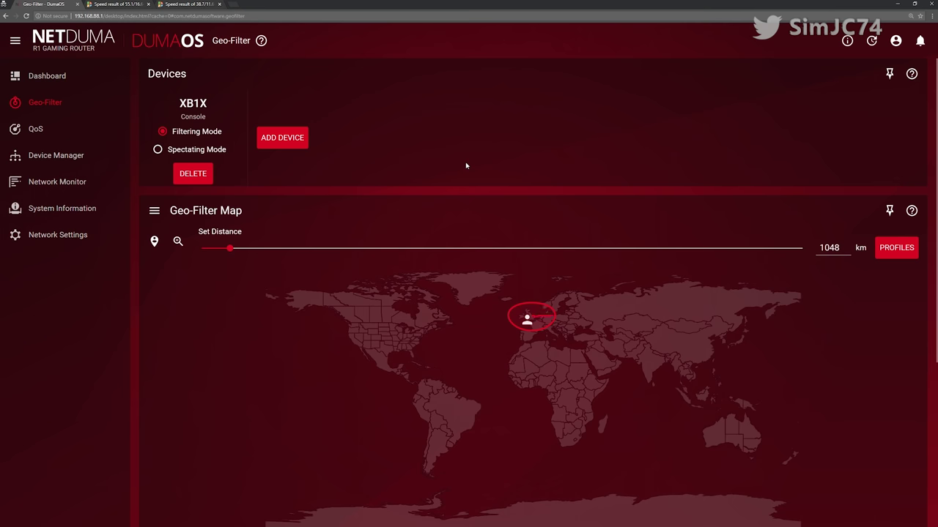
- In zoom mode, ping the North America server marker and dismiss the auto-ping warning
click(178, 242)
click(526, 320)
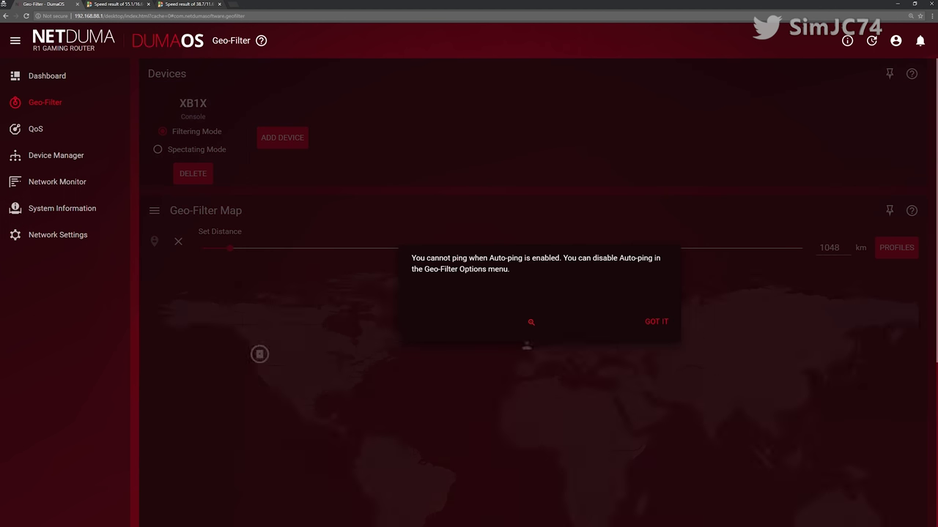
click(652, 322)
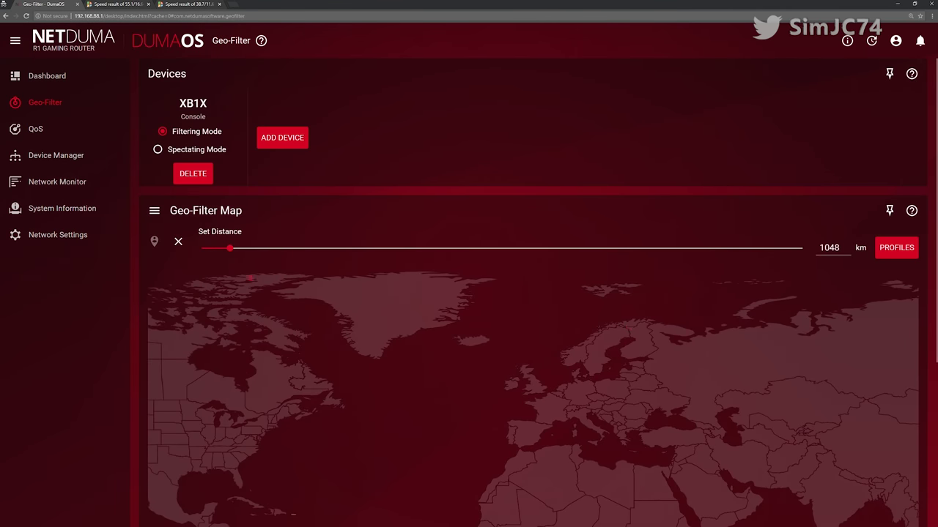
click(178, 242)
- Zoom the map out to the whole world, ping the North America server, and dismiss the Auto Ping explanation
scroll(519, 367, down, 1)
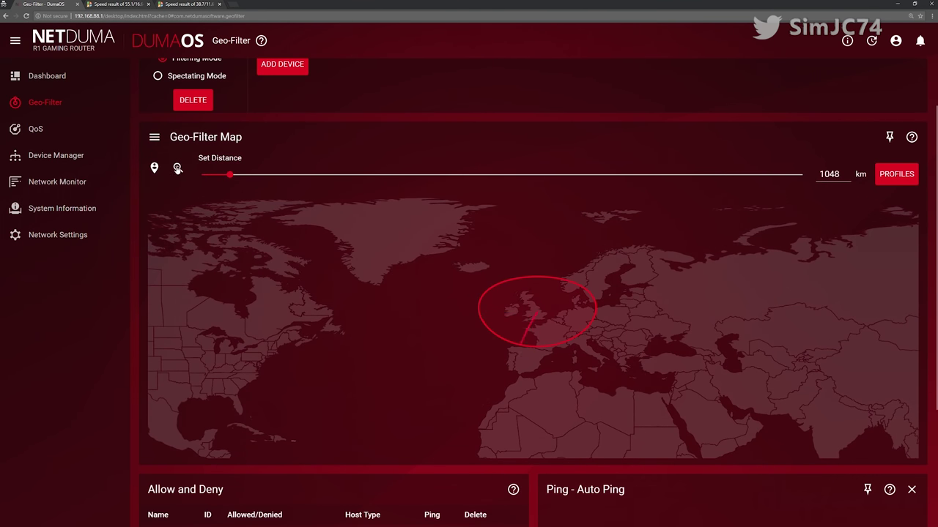
click(177, 168)
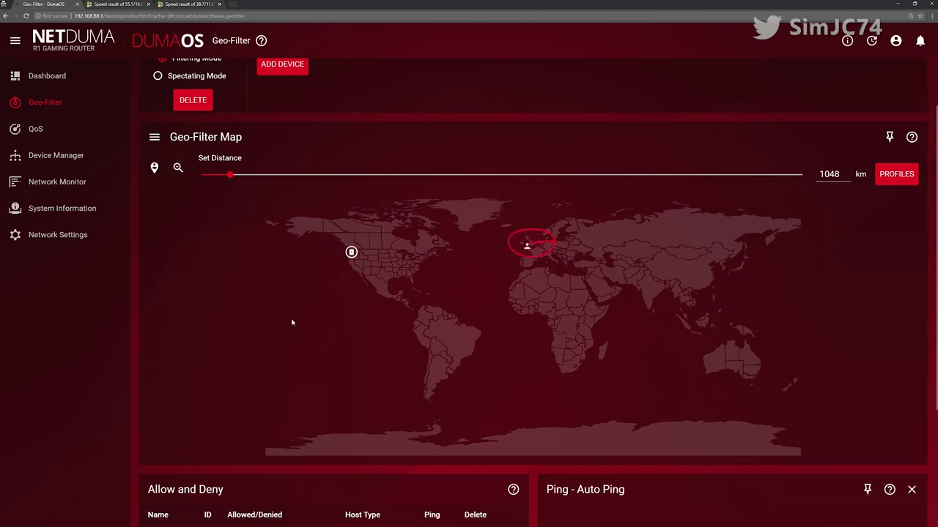
scroll(288, 324, down, 1)
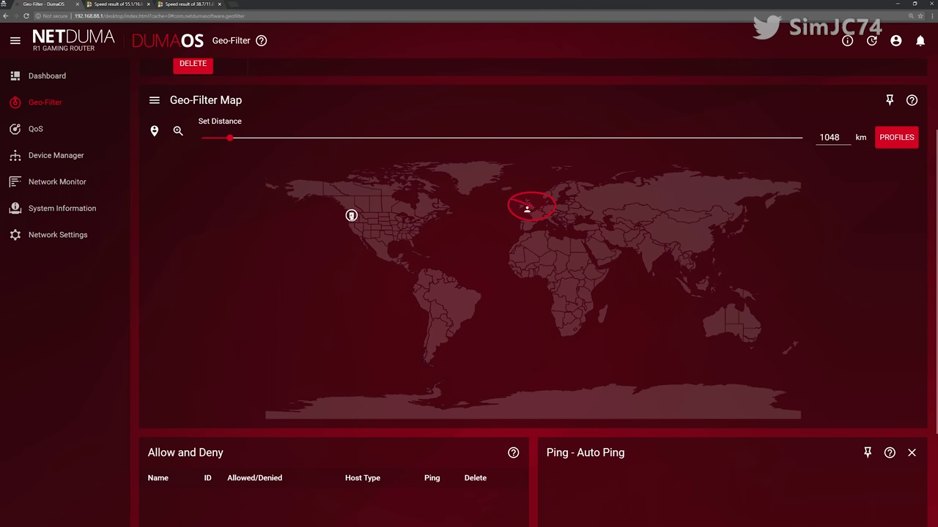
click(351, 215)
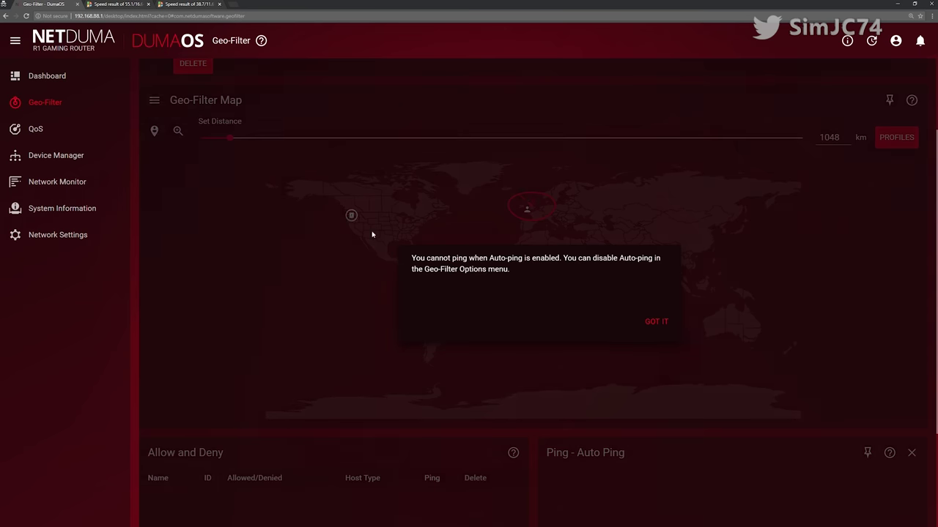
click(655, 322)
scroll(323, 287, down, 2)
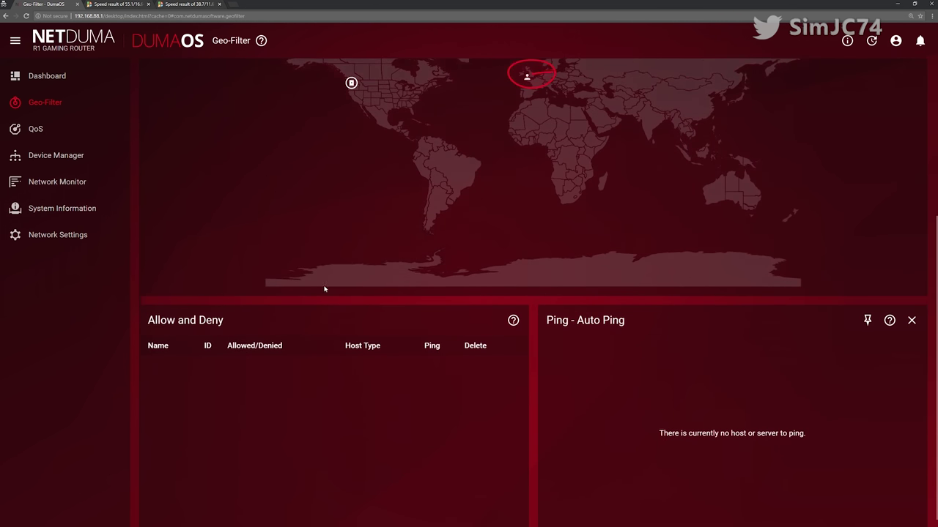
scroll(323, 287, up, 3)
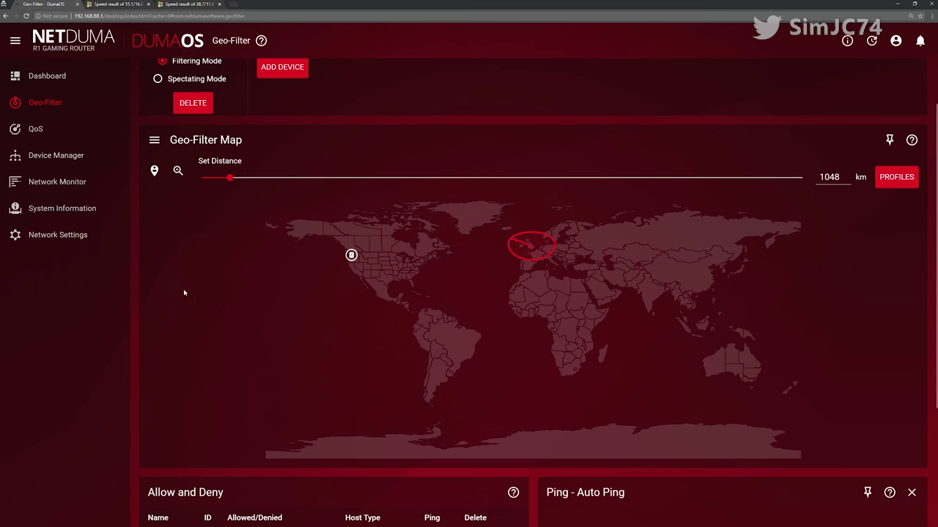
scroll(183, 290, up, 2)
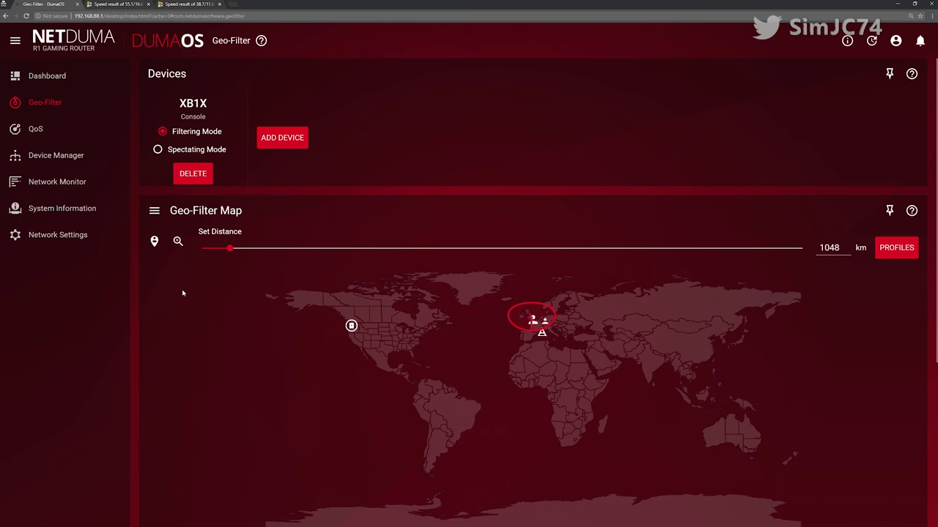
scroll(862, 411, down, 3)
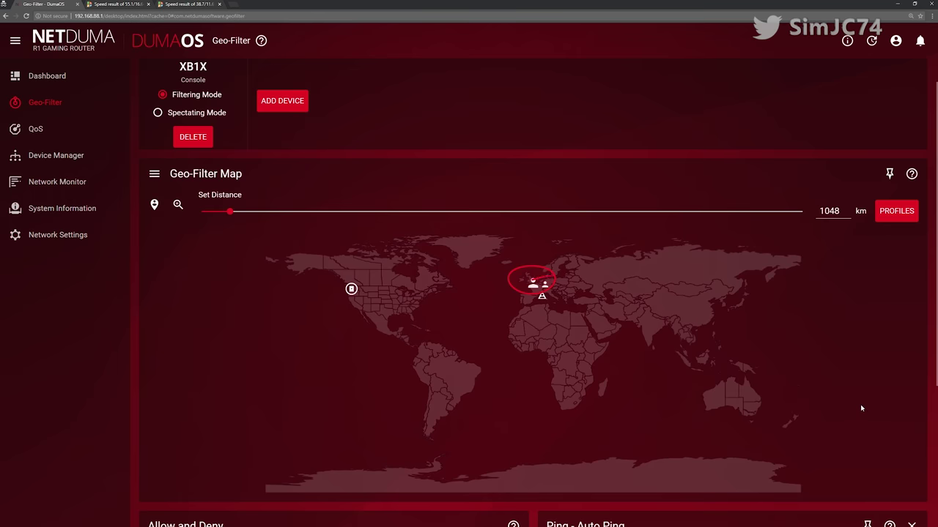
scroll(854, 343, down, 1)
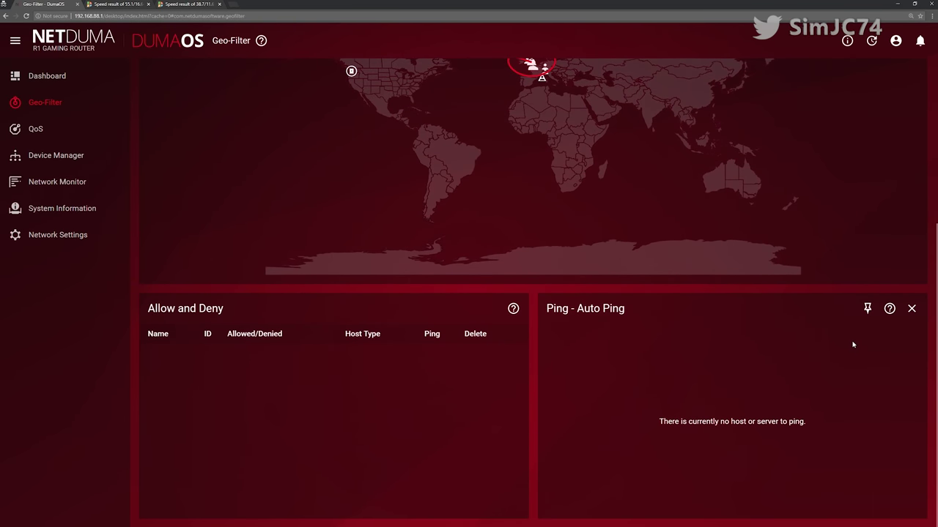
scroll(832, 345, up, 2)
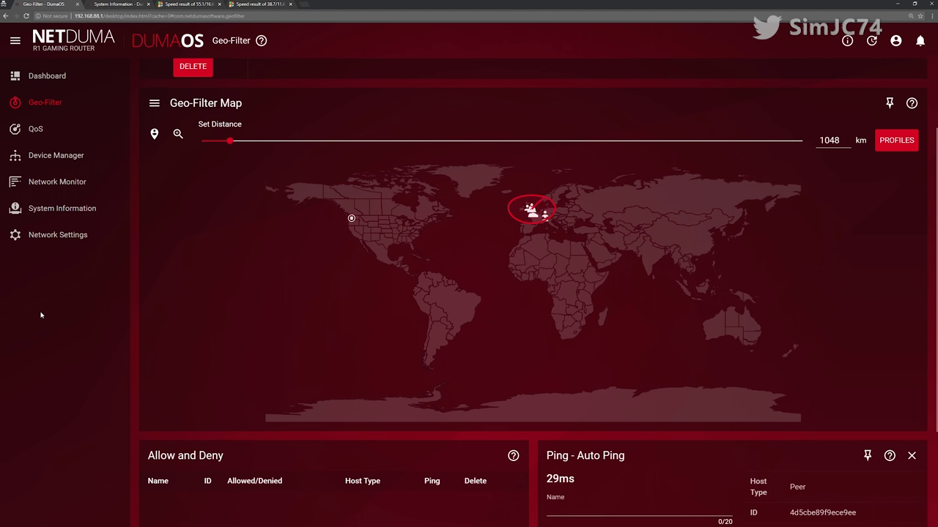
- Scroll down to the Auto Ping panel to read the peer's 29ms latency
scroll(195, 327, down, 1)
scroll(207, 290, down, 1)
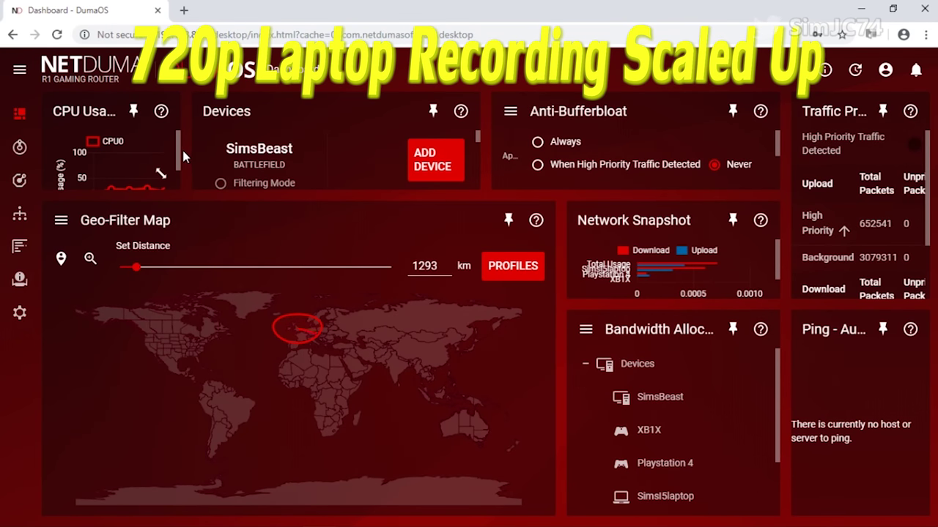
scroll(178, 151, down, 1)
scroll(181, 163, down, 1)
scroll(181, 163, up, 1)
scroll(181, 147, down, 1)
scroll(181, 139, up, 1)
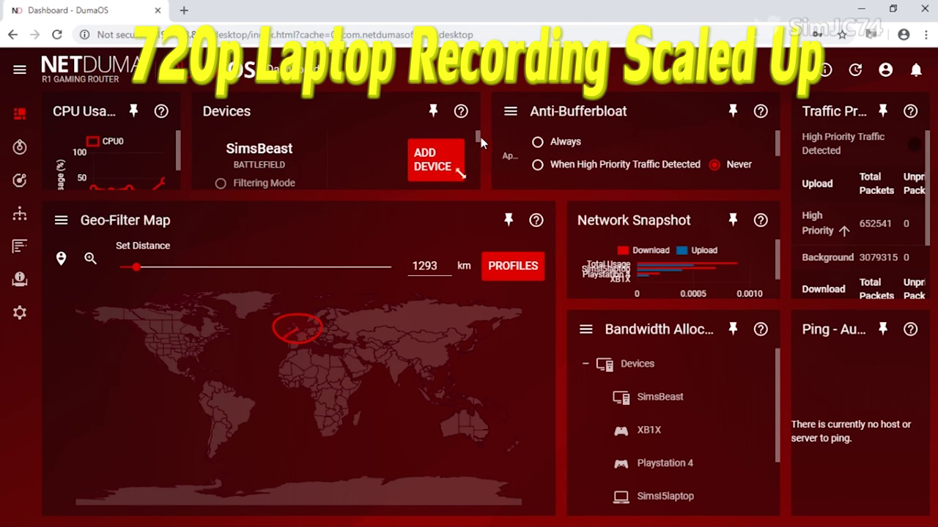
mouse_move(479, 140)
mouse_down()
mouse_move(476, 184)
mouse_move(482, 131)
mouse_up()
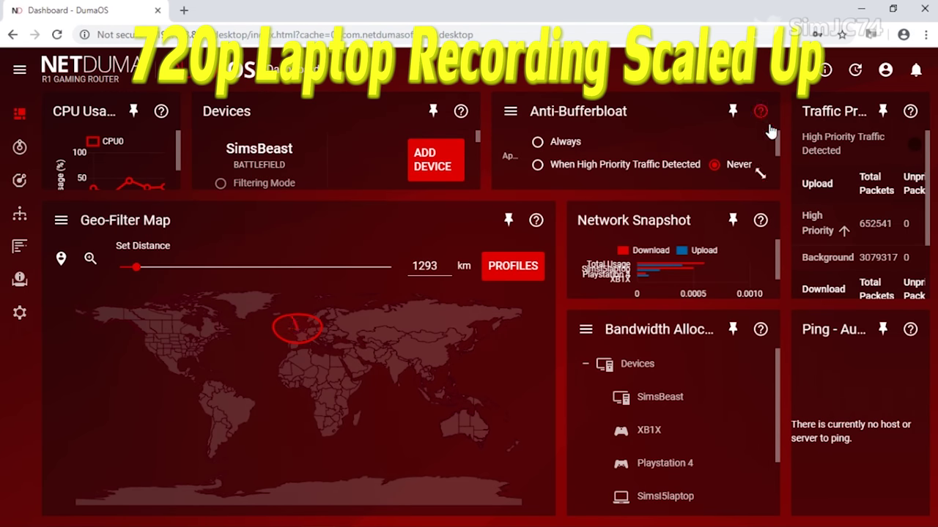
drag(777, 142, 805, 82)
key(ctrl+minus)
key(ctrl+minus)
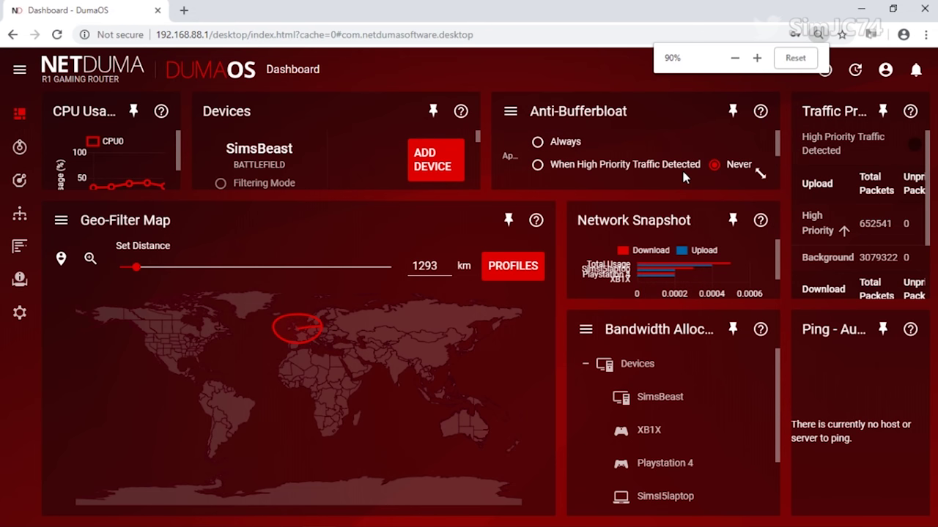
key(ctrl+minus)
key(ctrl+minus)
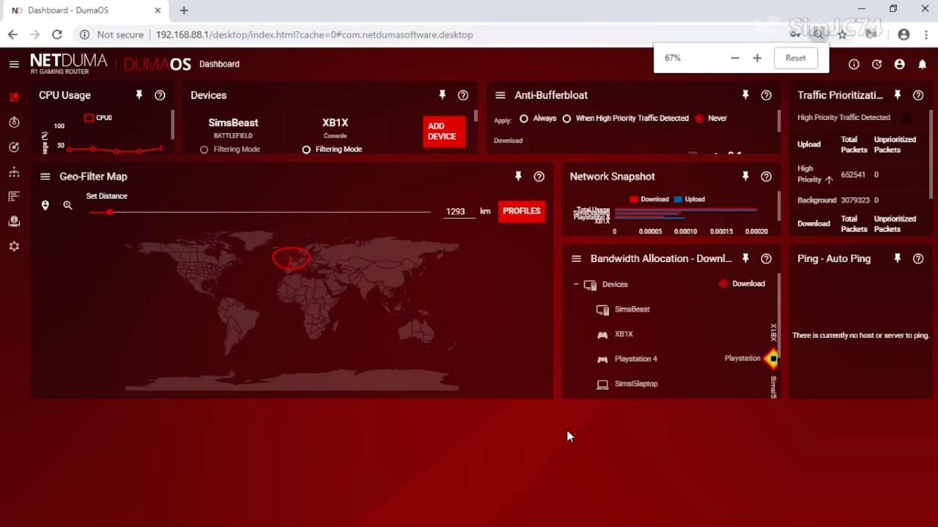
key(ctrl+minus)
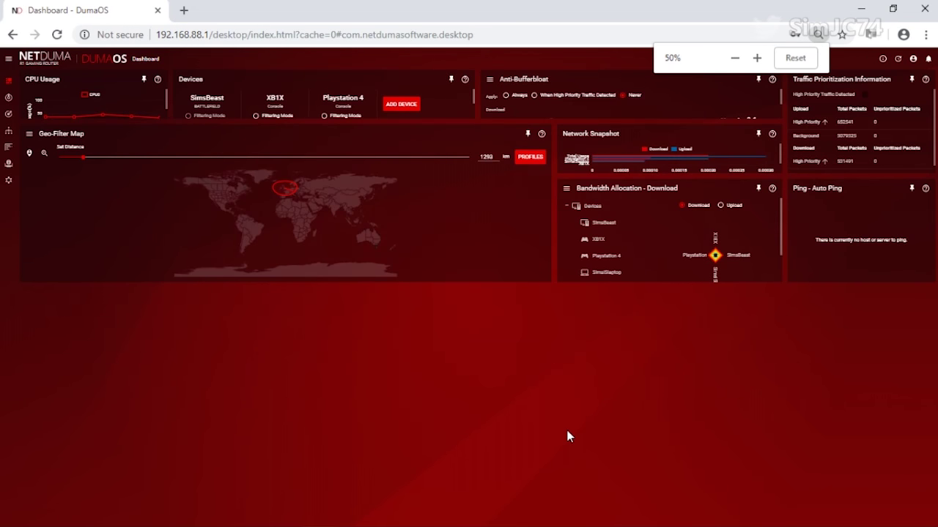
key(ctrl+minus)
key(ctrl+minus)
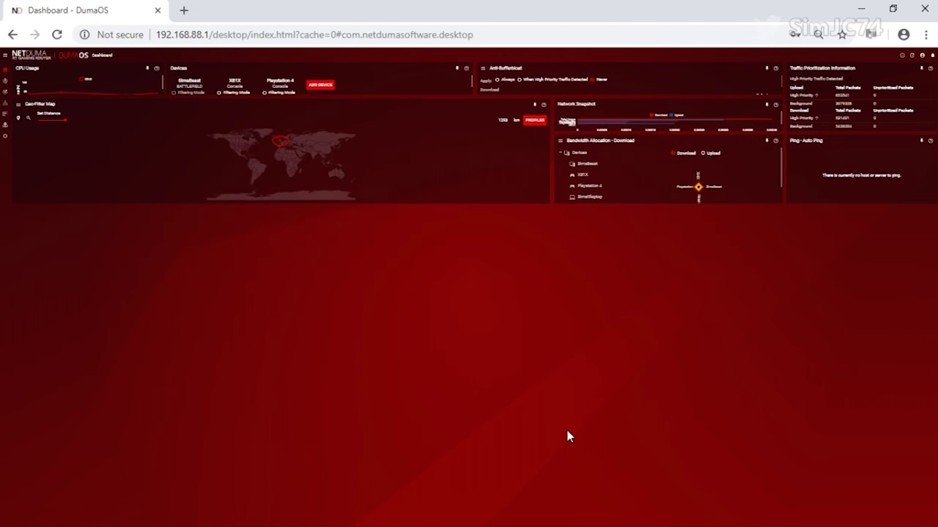
key(ctrl+minus)
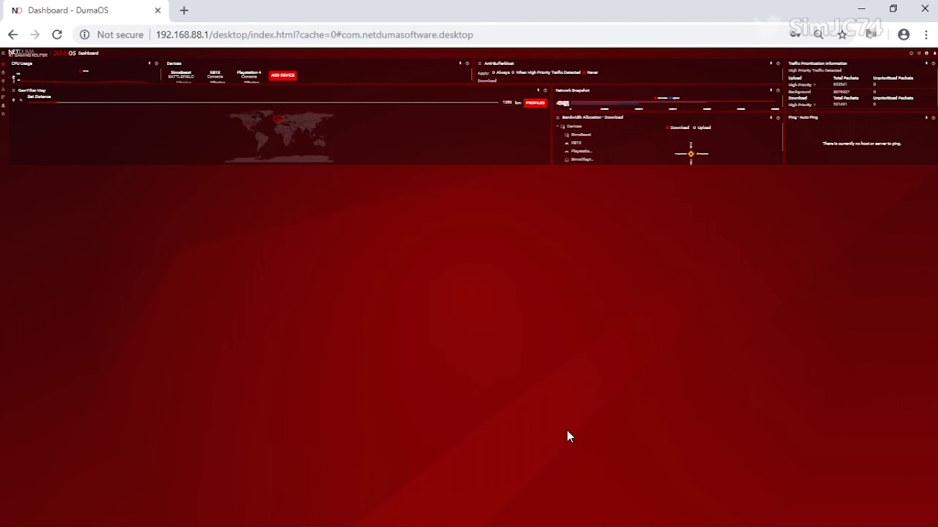
key(ctrl+plus)
key(ctrl+plus)
key(ctrl+plus)
key(ctrl+plus)
key(ctrl+plus)
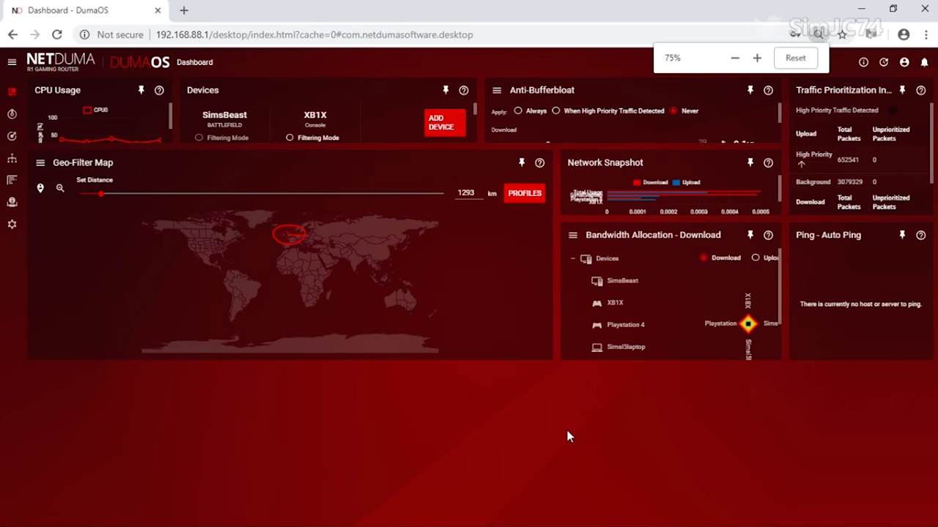
key(ctrl+plus)
key(ctrl+plus)
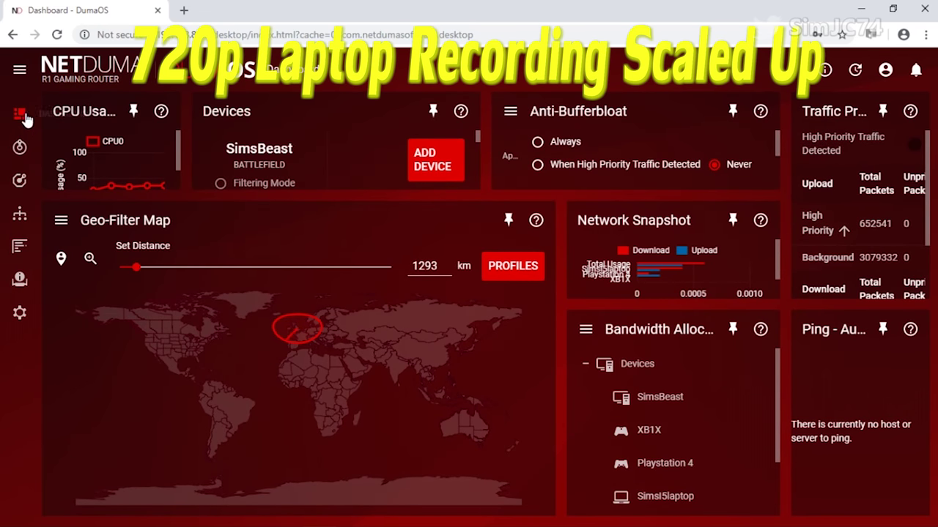
- Browse the Geo-Filter page, scroll through QoS settings, then show the Device Manager network map
click(20, 149)
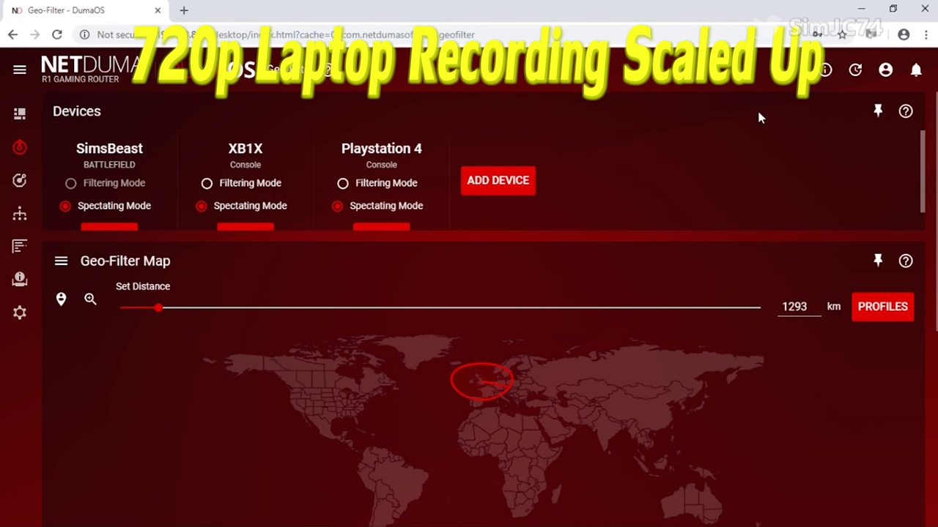
drag(923, 149, 929, 184)
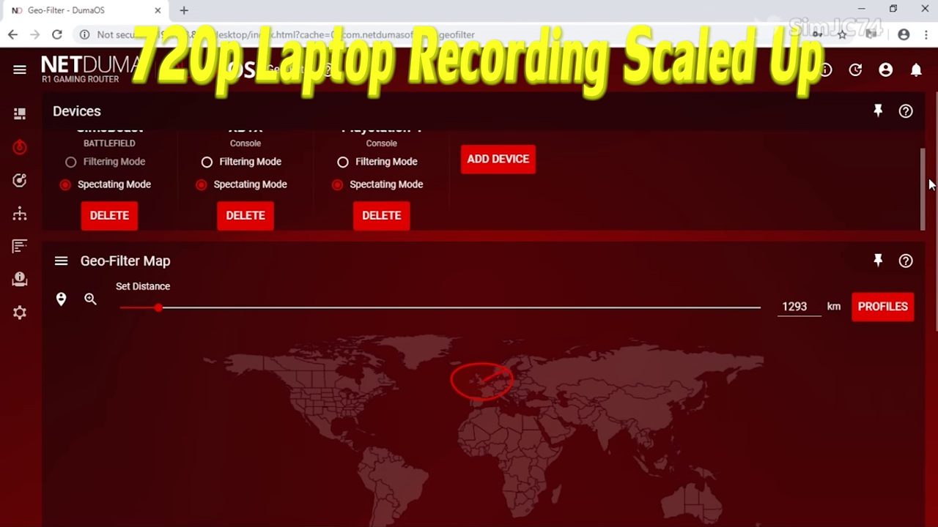
click(19, 181)
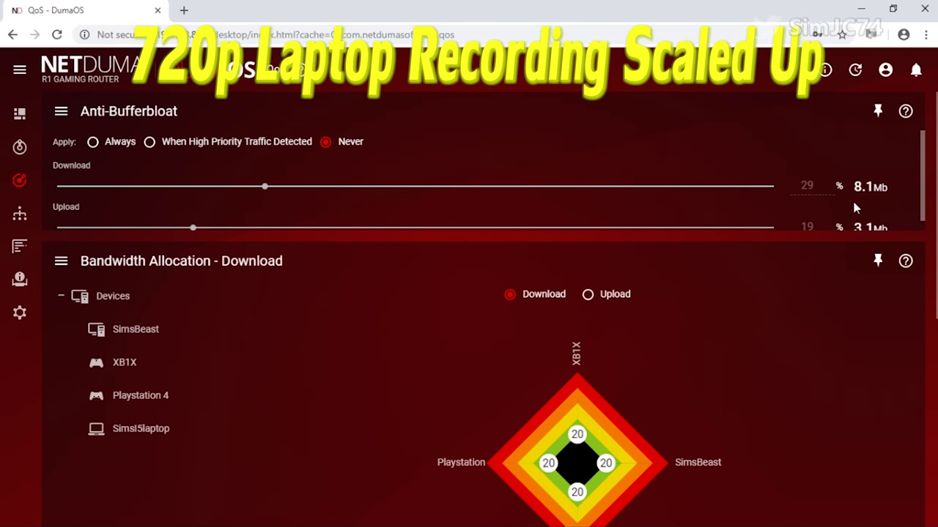
drag(921, 168, 925, 205)
scroll(484, 308, down, 3)
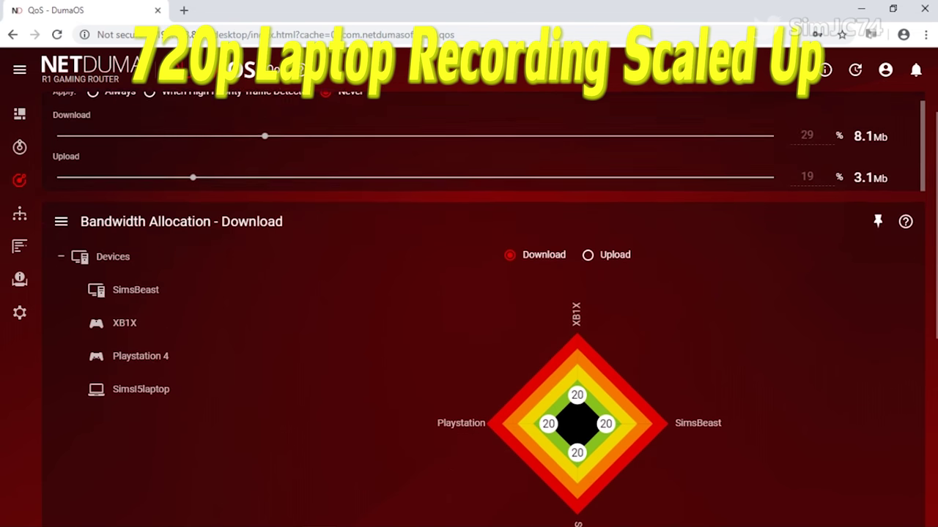
scroll(709, 409, down, 2)
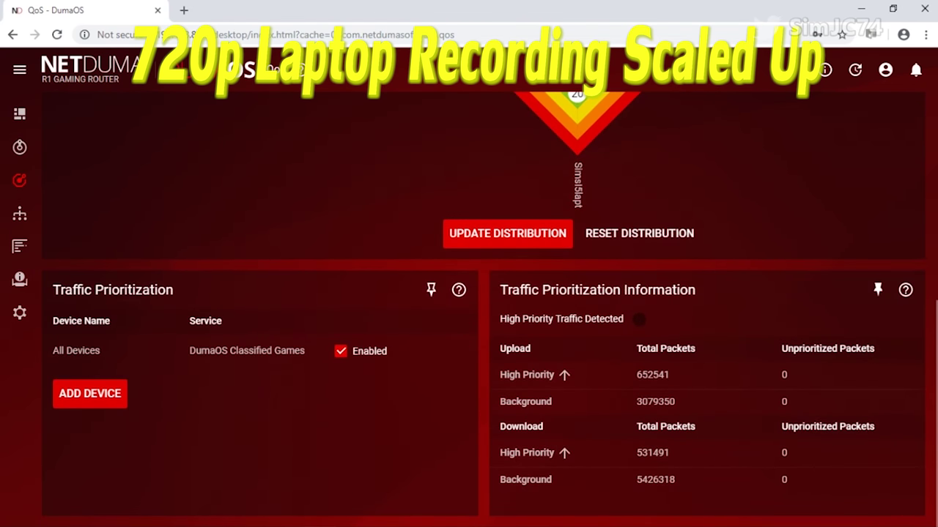
click(29, 213)
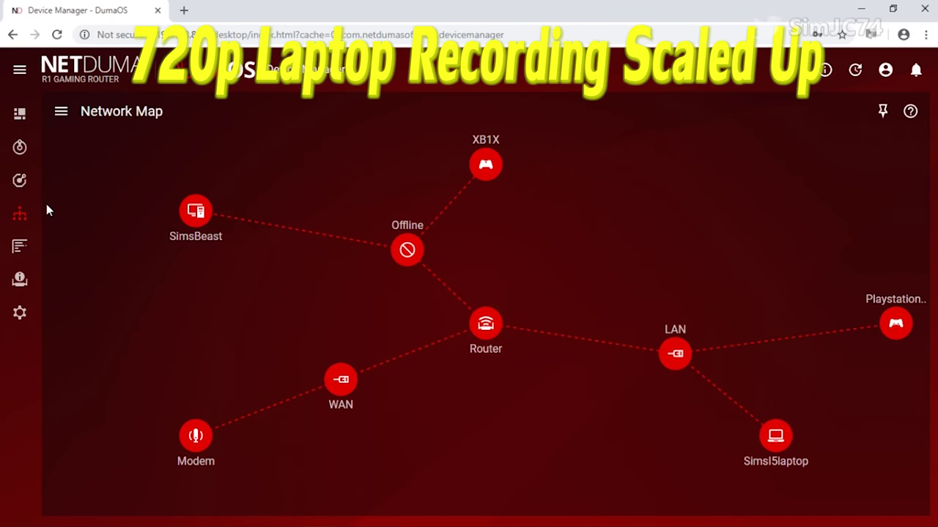
- Open the Network Monitor page to review network activity
click(19, 248)
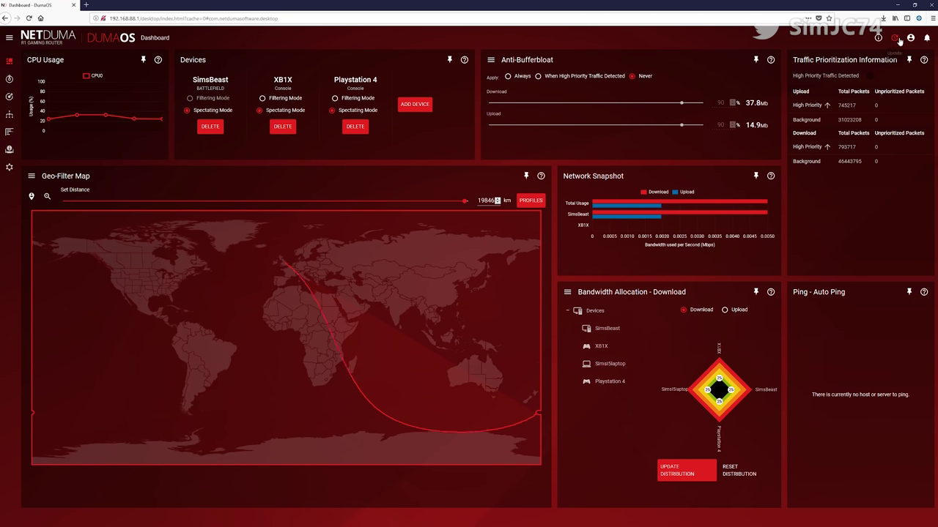
- Choose R1-v-1-03-6g.sig as the upgrade file and start the firmware upgrade
click(895, 37)
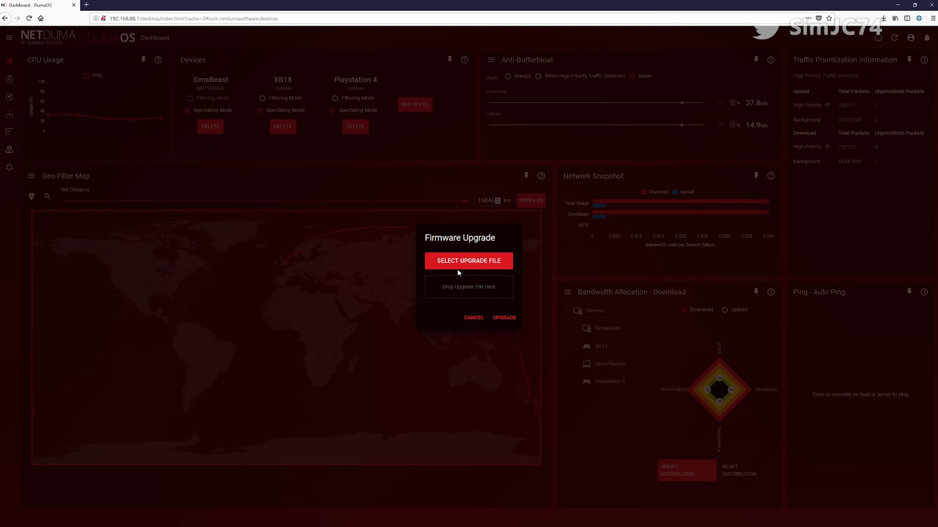
click(460, 262)
click(82, 80)
click(375, 252)
click(504, 345)
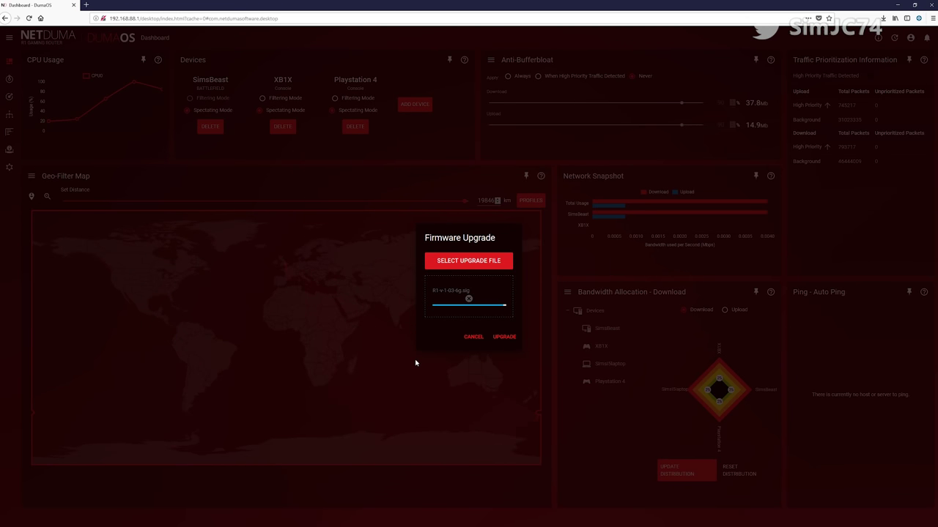
click(503, 337)
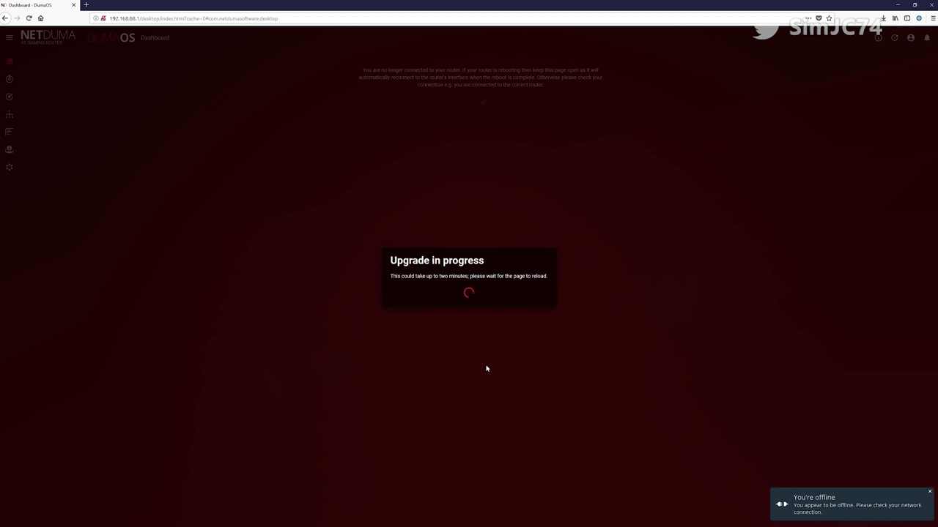
- Load 192.168.88.1 and accept the legacy firmware's licence agreement to continue
click(295, 18)
text(192.168.88.1)
key(Return)
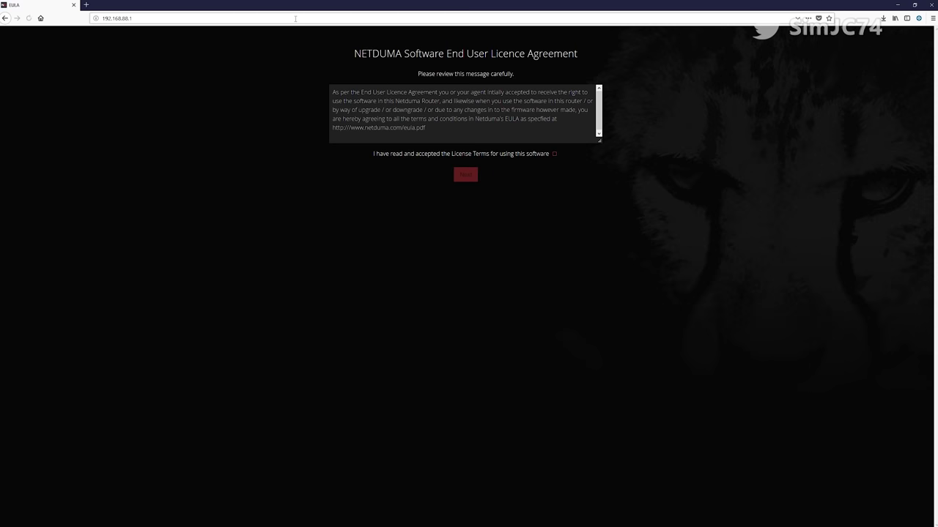
click(554, 154)
click(466, 174)
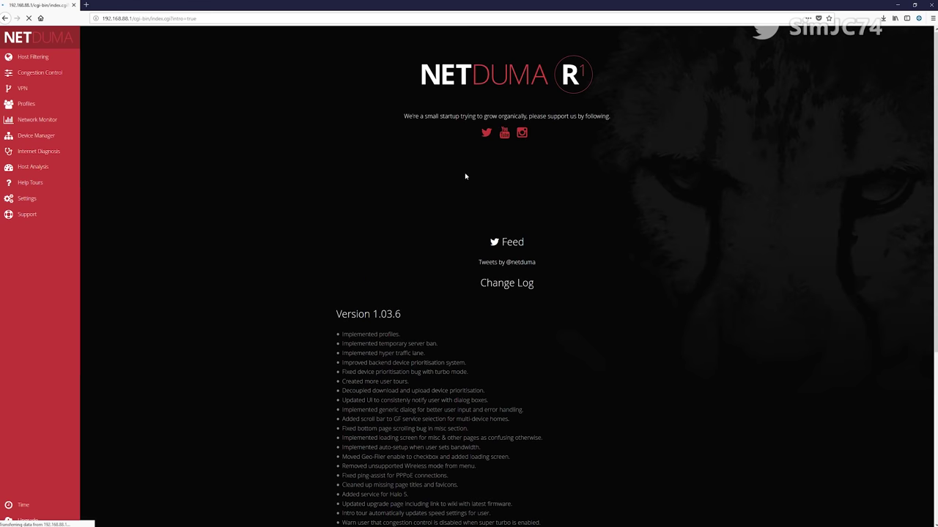